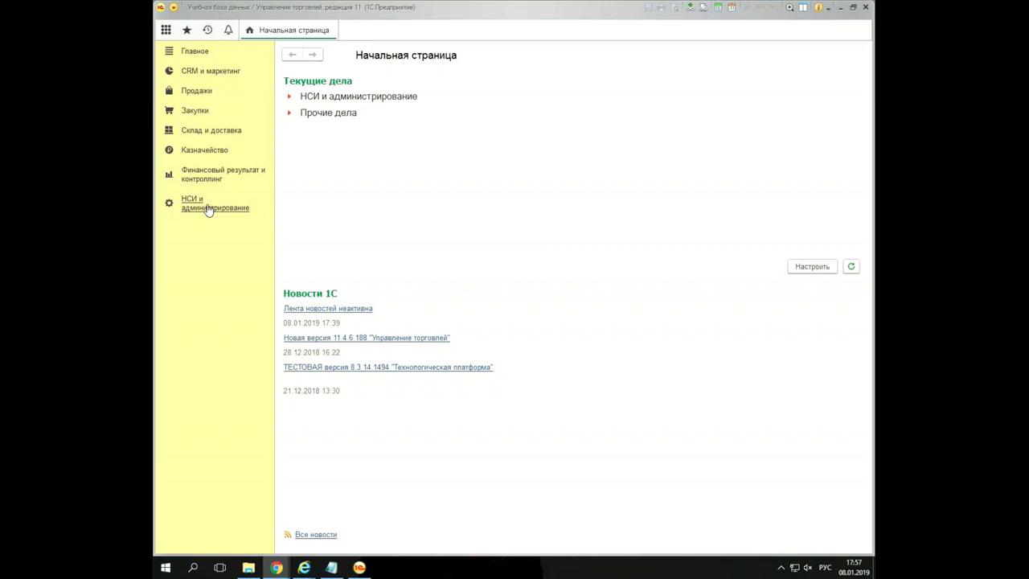
Start a new organization of the type Юридическое лицо in the Организации list.
click(207, 208)
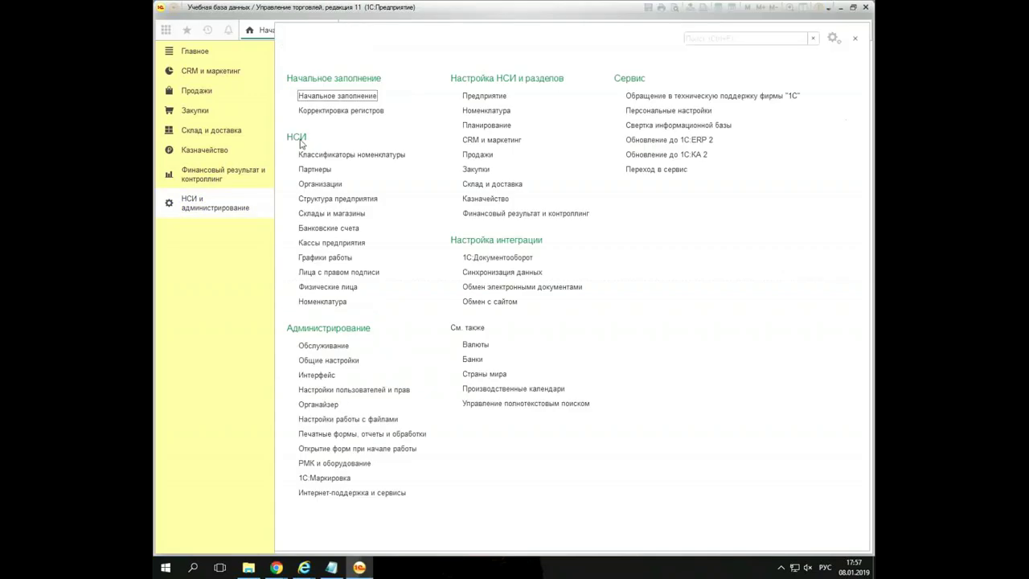
click(323, 186)
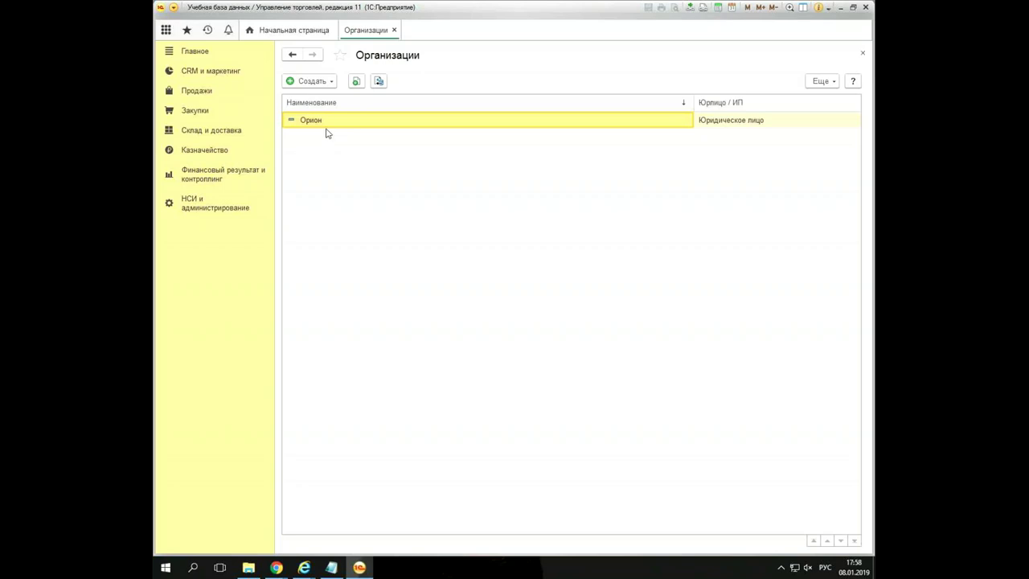
click(311, 82)
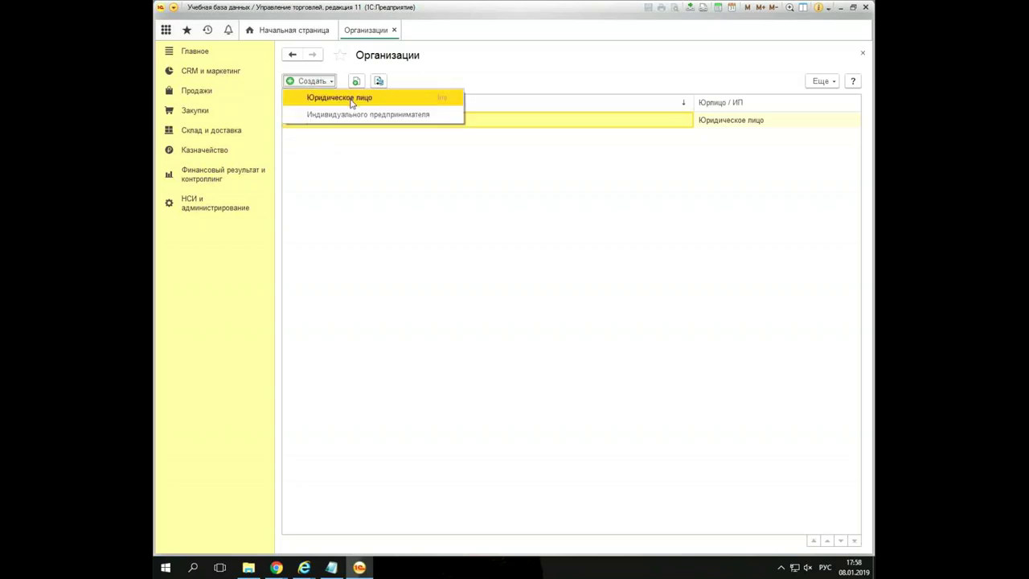
click(352, 99)
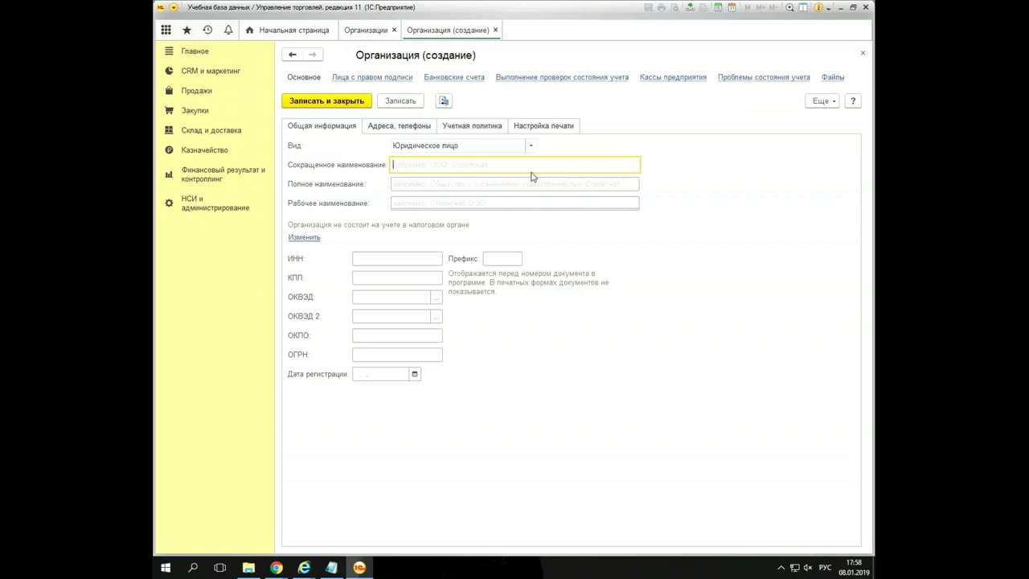
Enter Альтаир as the new organization's working name and АЛ as its document prefix.
click(485, 206)
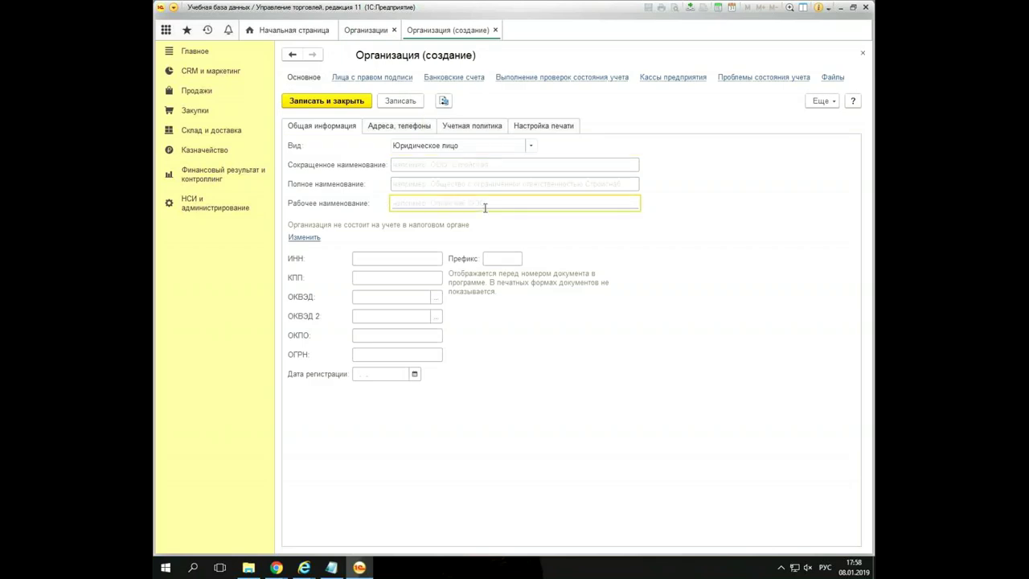
text(Альтаир)
key(Tab)
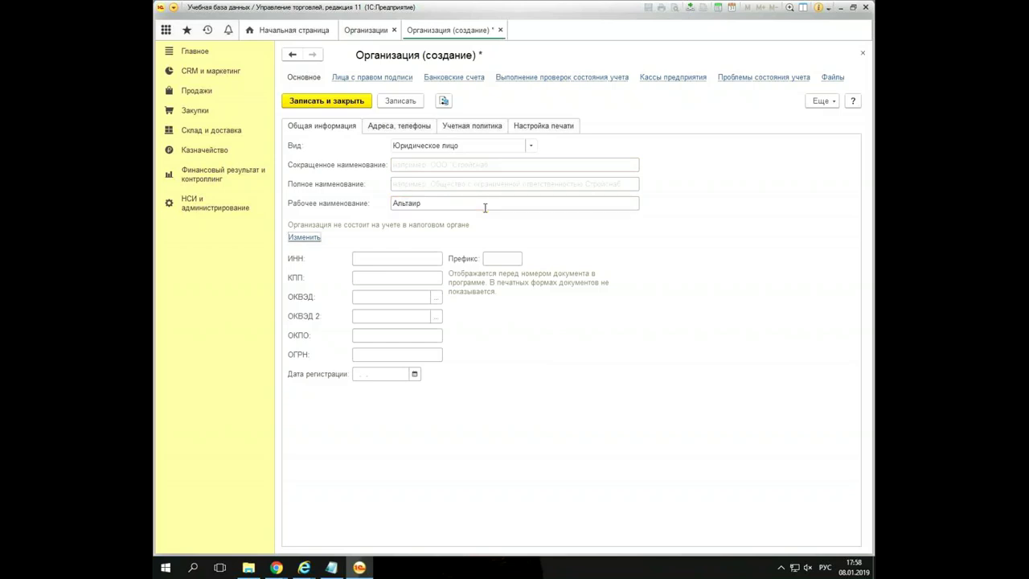
click(493, 258)
text(АЛ)
mouse_move(418, 206)
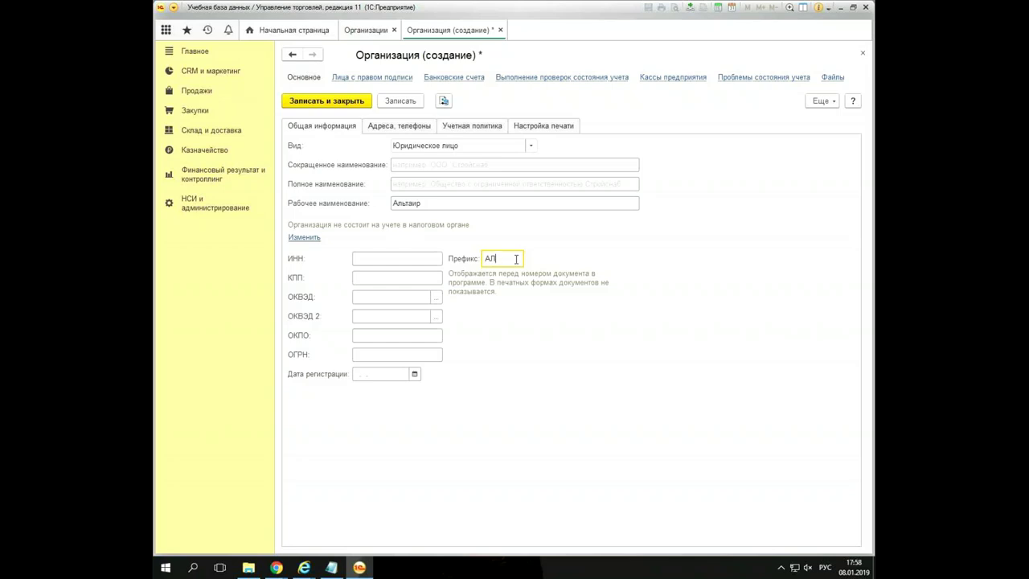
Assign an existing accounting policy to the organization Альтаир, and save and close its card.
click(482, 132)
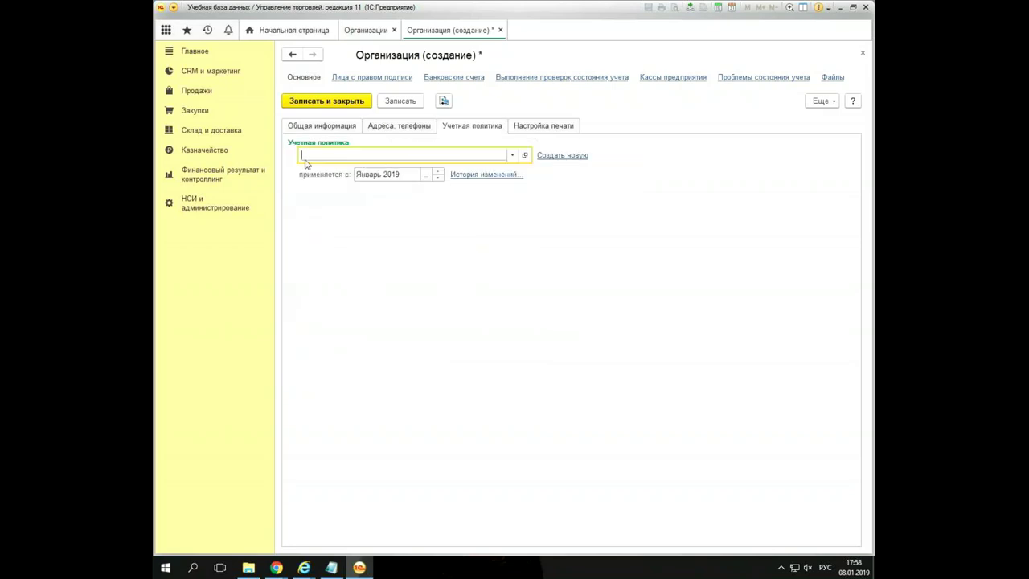
click(511, 155)
click(456, 170)
click(358, 101)
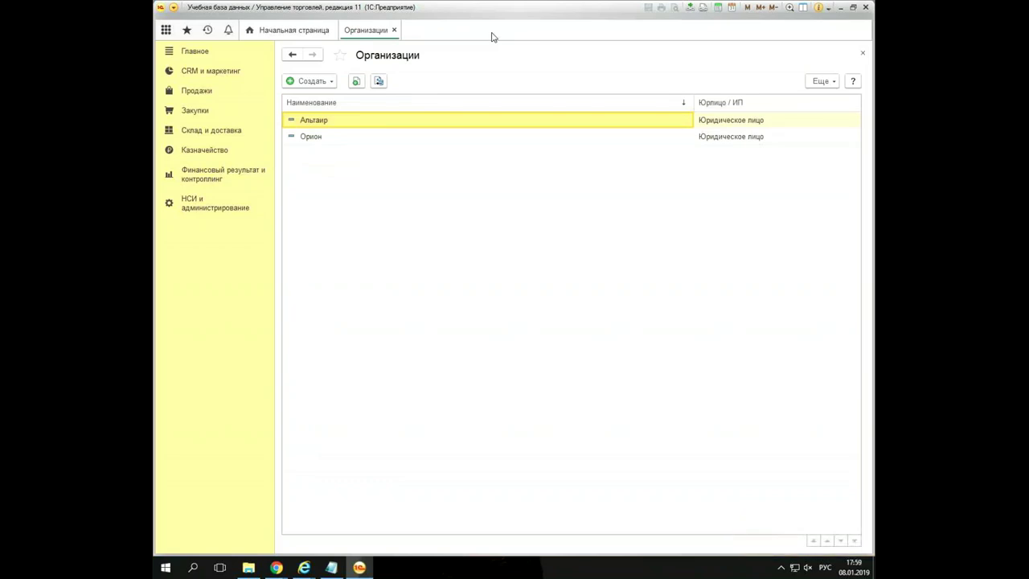
View the list of the company's warehouses and shops (Склады и магазины).
click(207, 213)
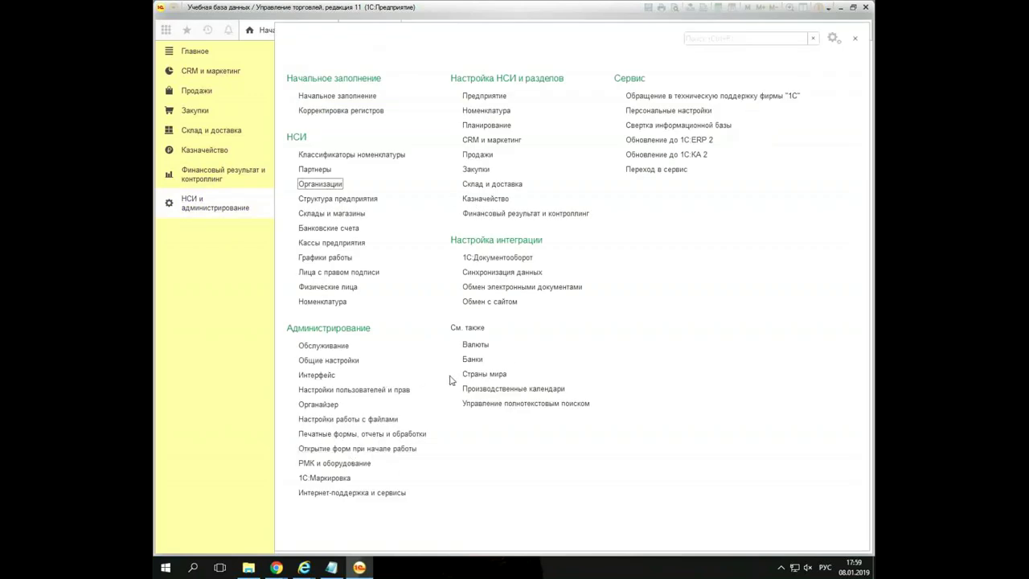
click(359, 213)
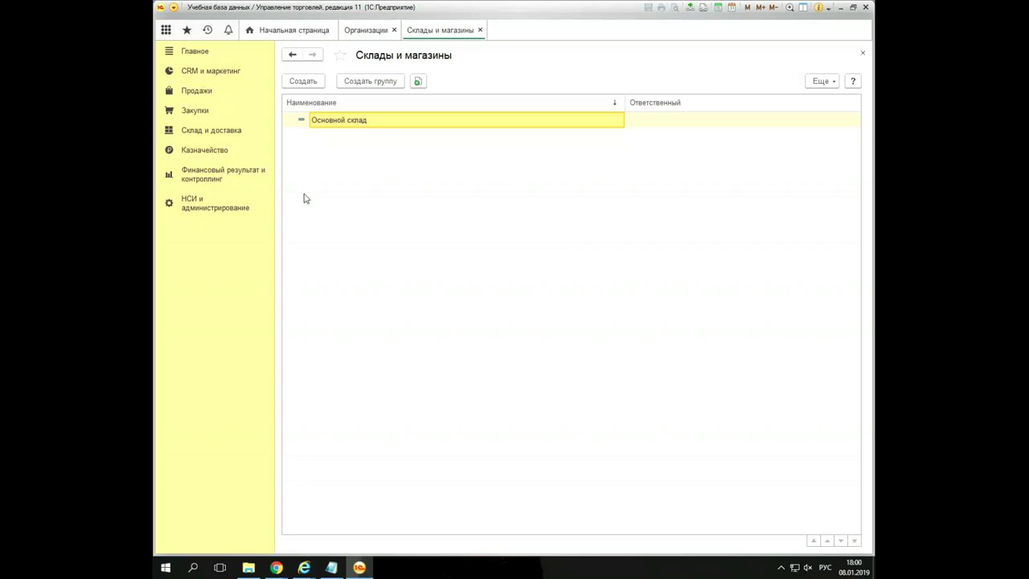
Enable Передачи товаров между организациями in the goods accounting settings for Финансовый результат и контроллинг, and close the settings and warehouse list.
click(205, 203)
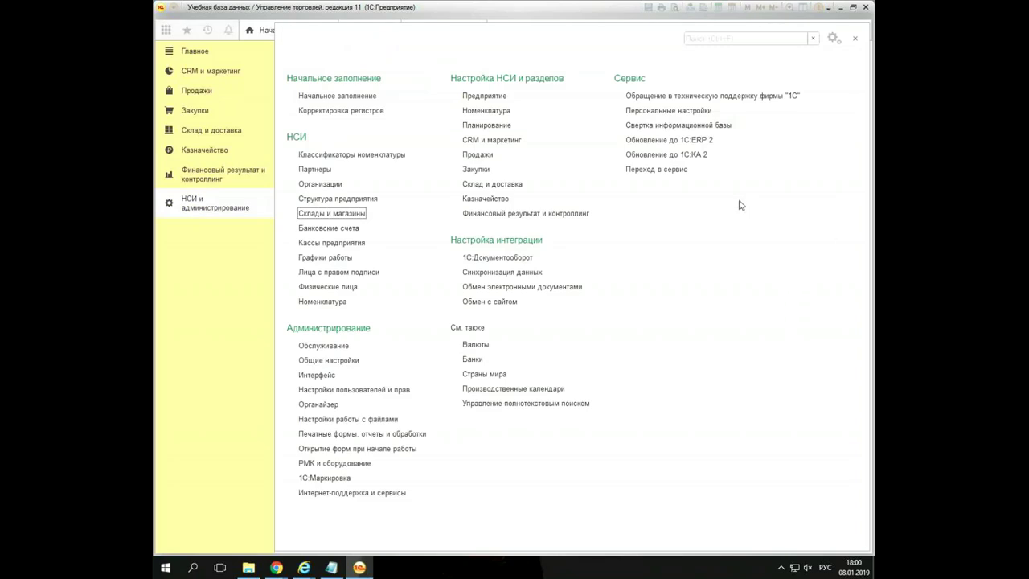
click(505, 214)
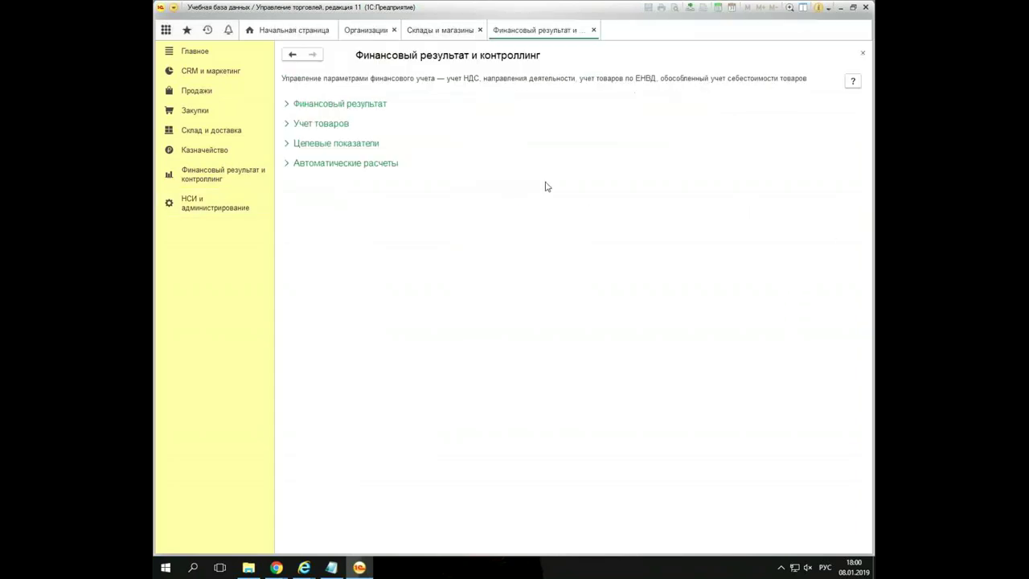
click(327, 105)
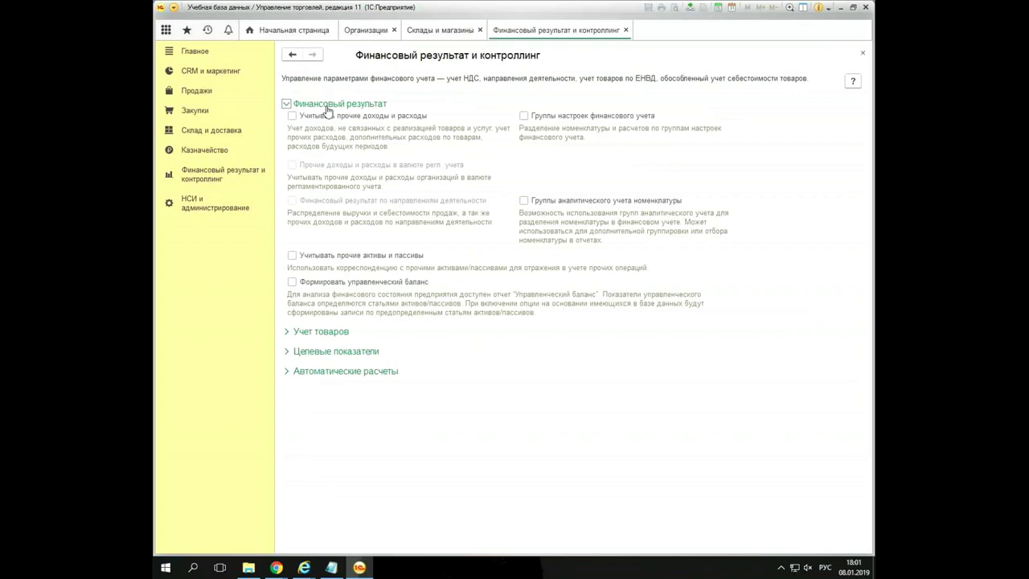
click(328, 108)
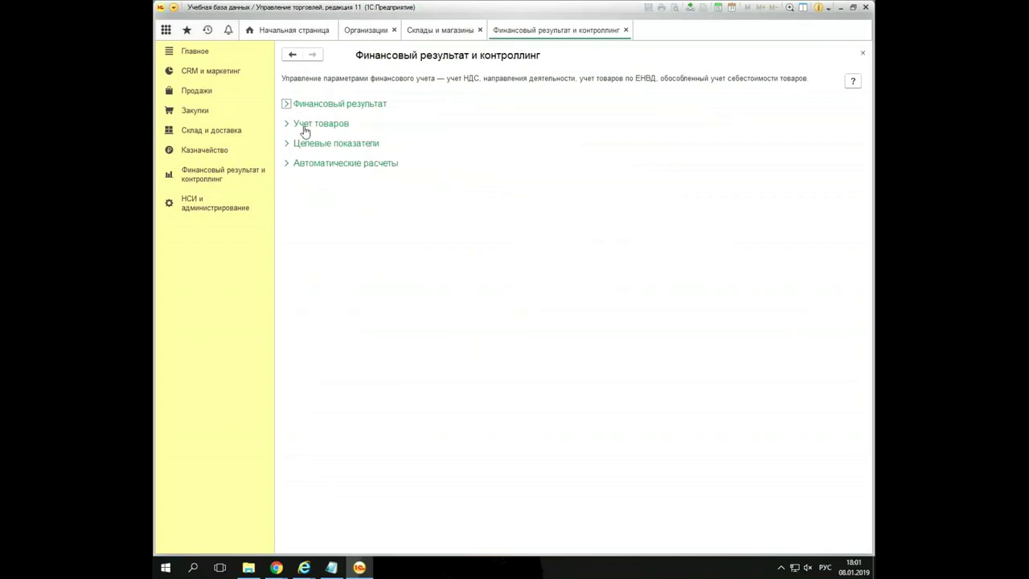
click(305, 126)
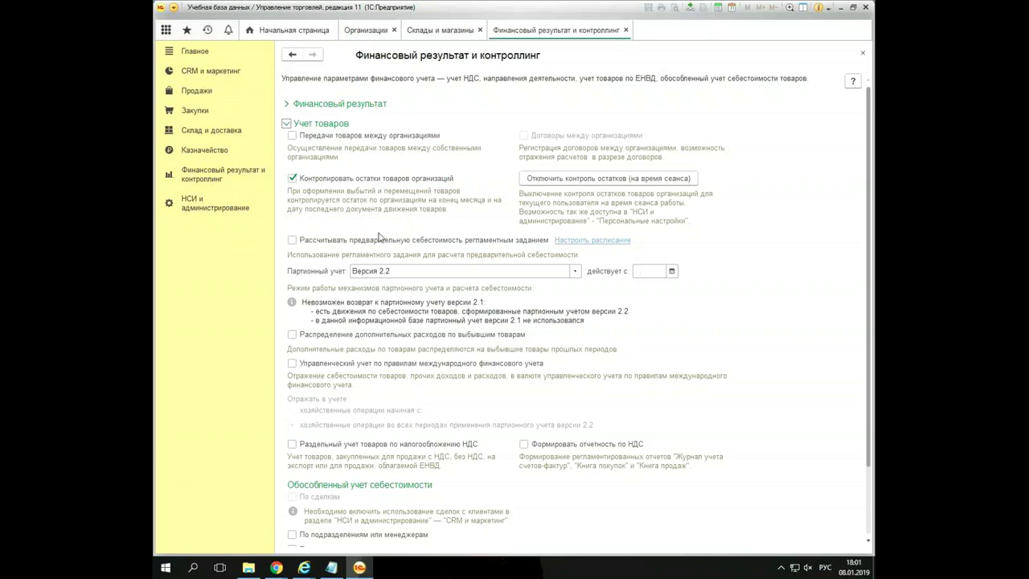
click(293, 136)
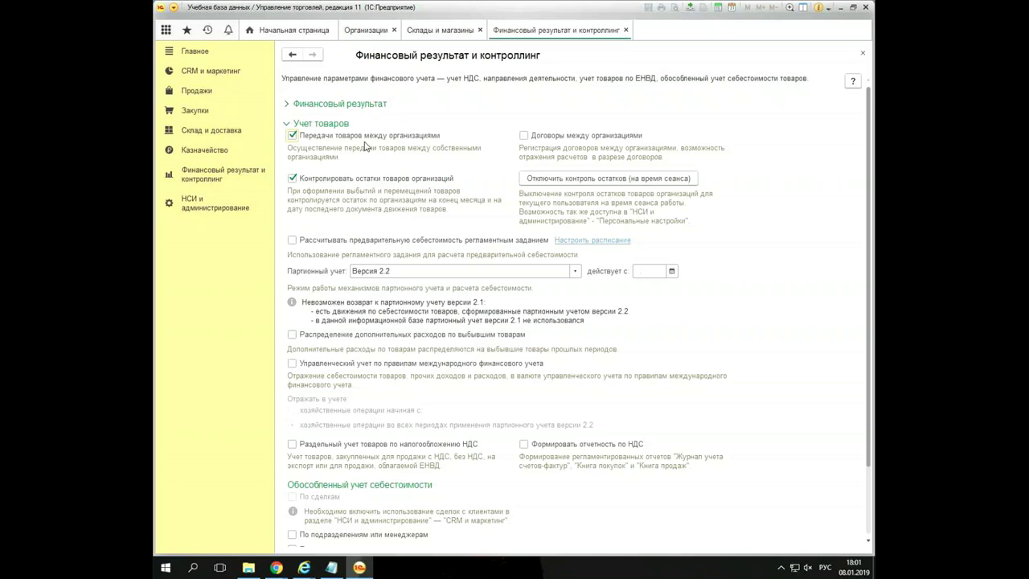
click(625, 30)
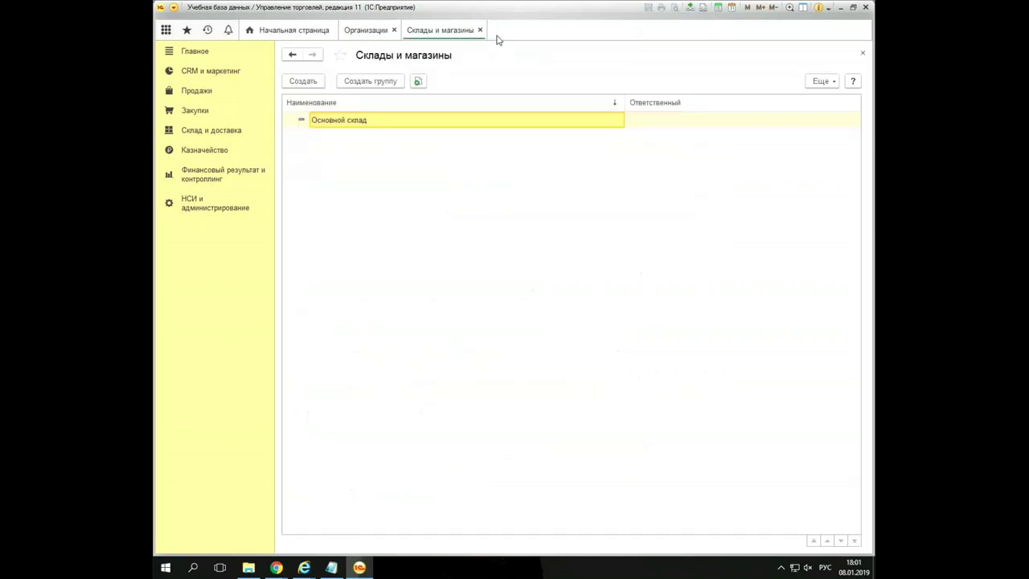
click(480, 30)
Generate the warehouse report Ведомость по товарам на складах.
click(189, 130)
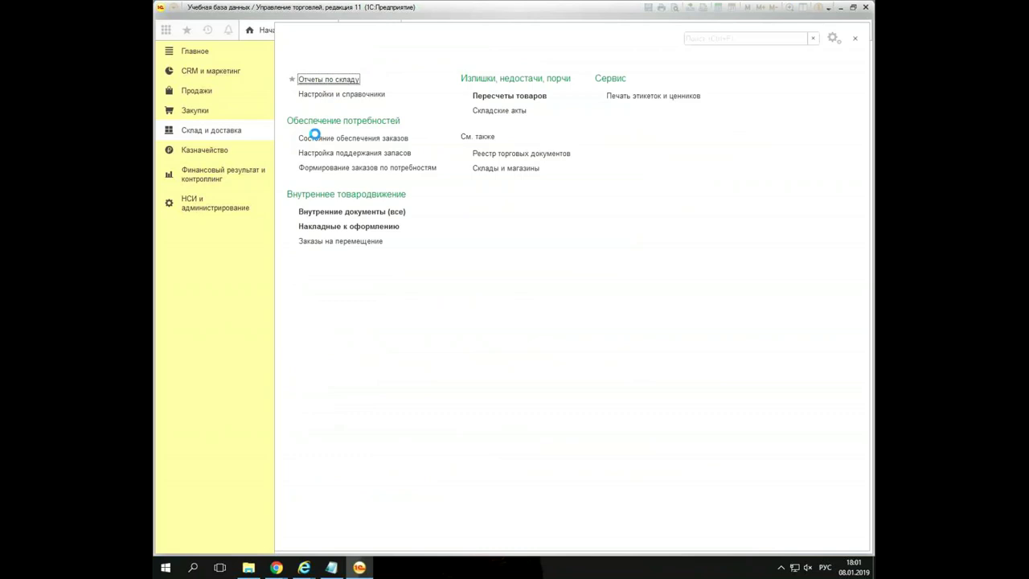
click(386, 114)
click(318, 122)
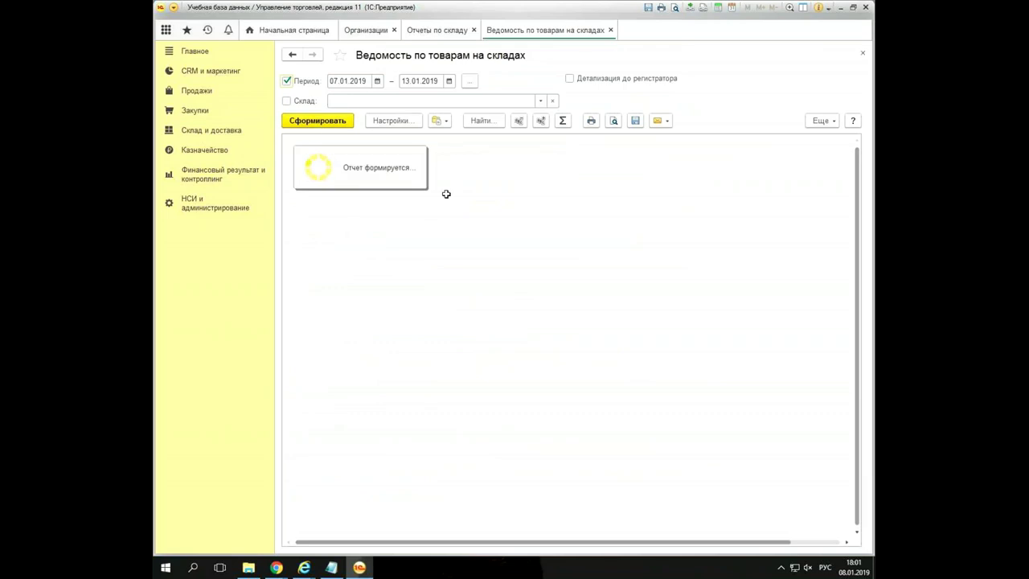
Examine the opening balances of Ксерокс and Принтер Эпсон in the warehouse stock report, and close it.
click(443, 326)
click(542, 283)
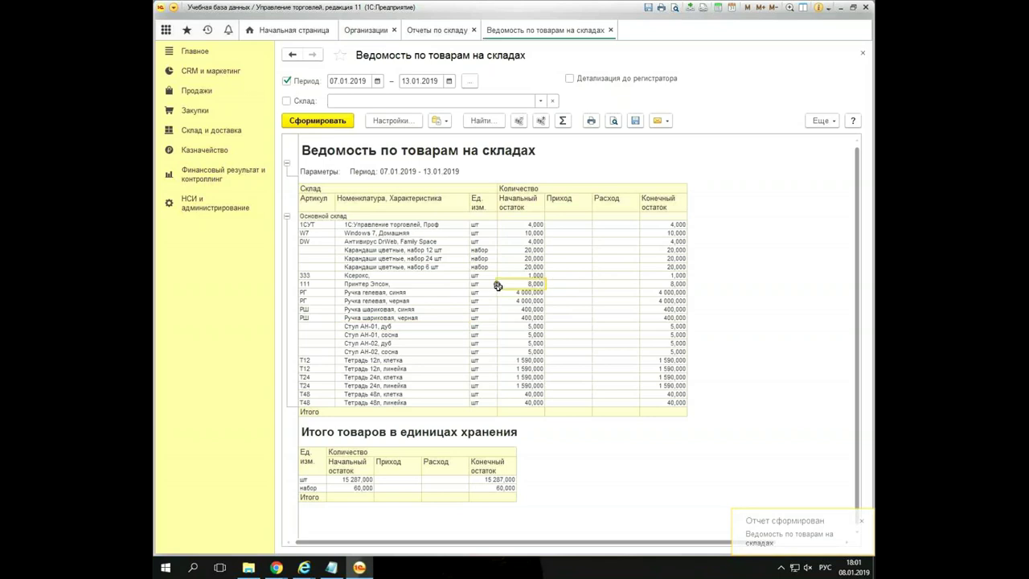
click(368, 276)
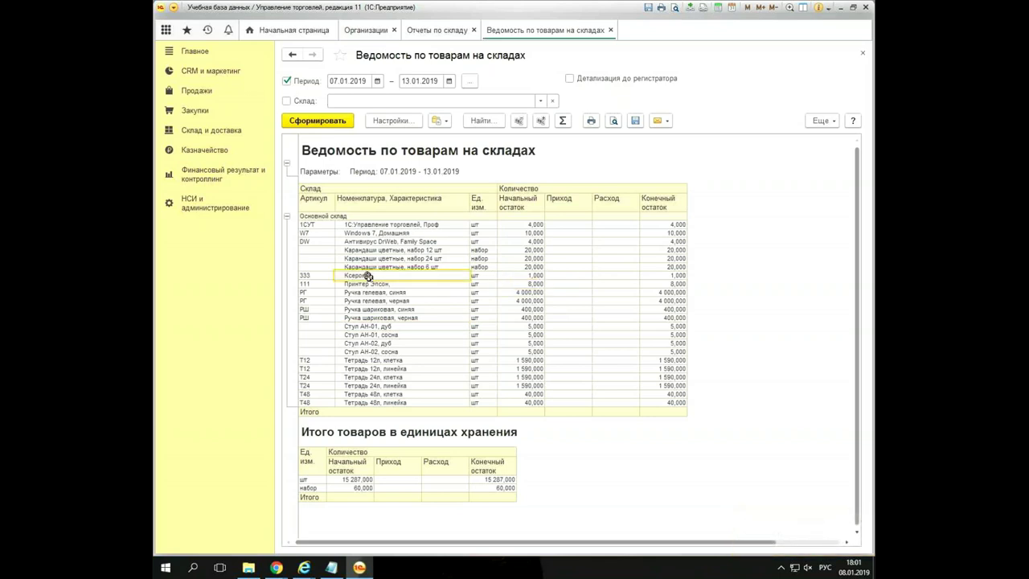
click(379, 284)
click(513, 285)
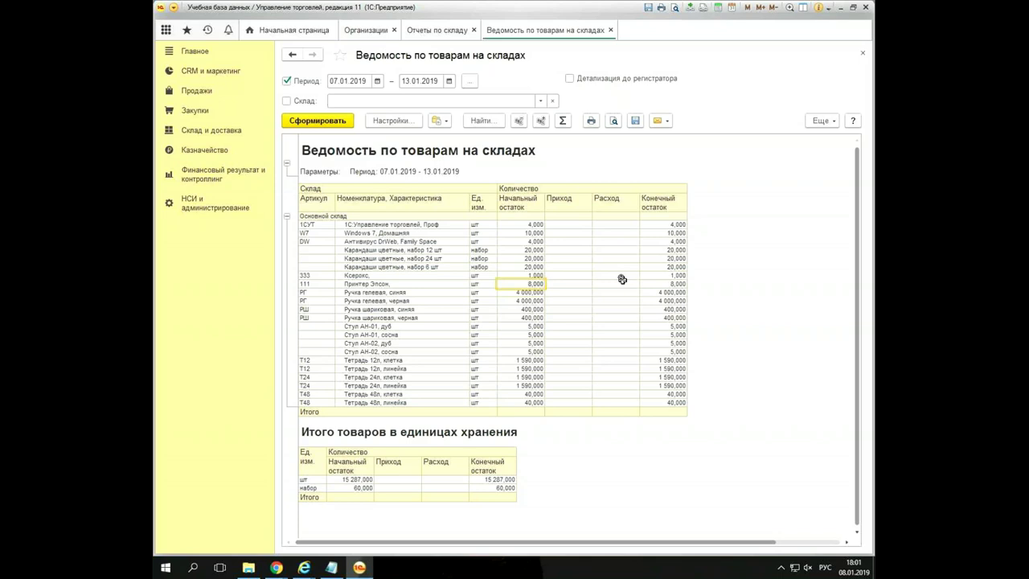
click(611, 30)
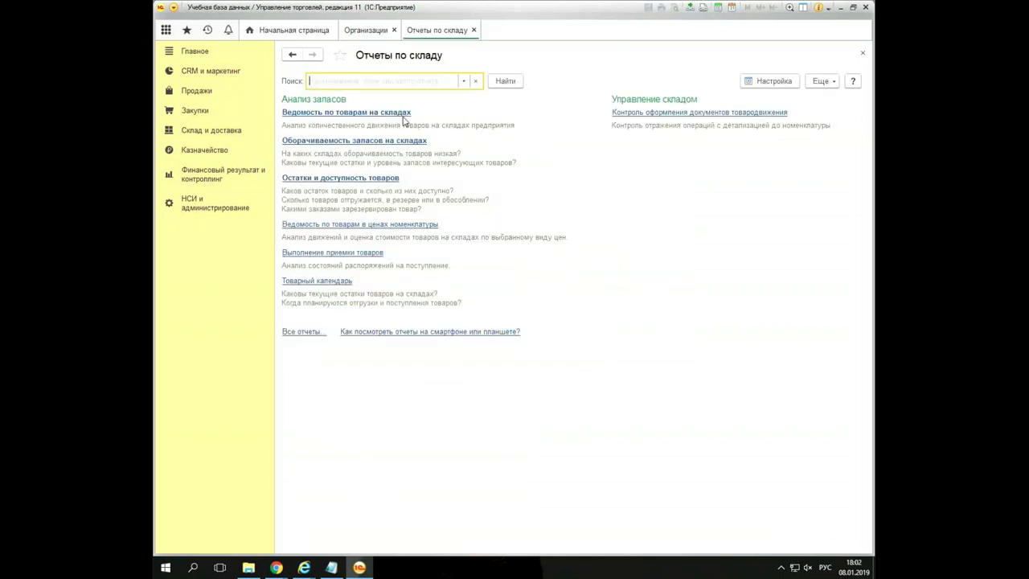
Generate the report Ведомость по товарам организаций from the financial result reports.
click(218, 140)
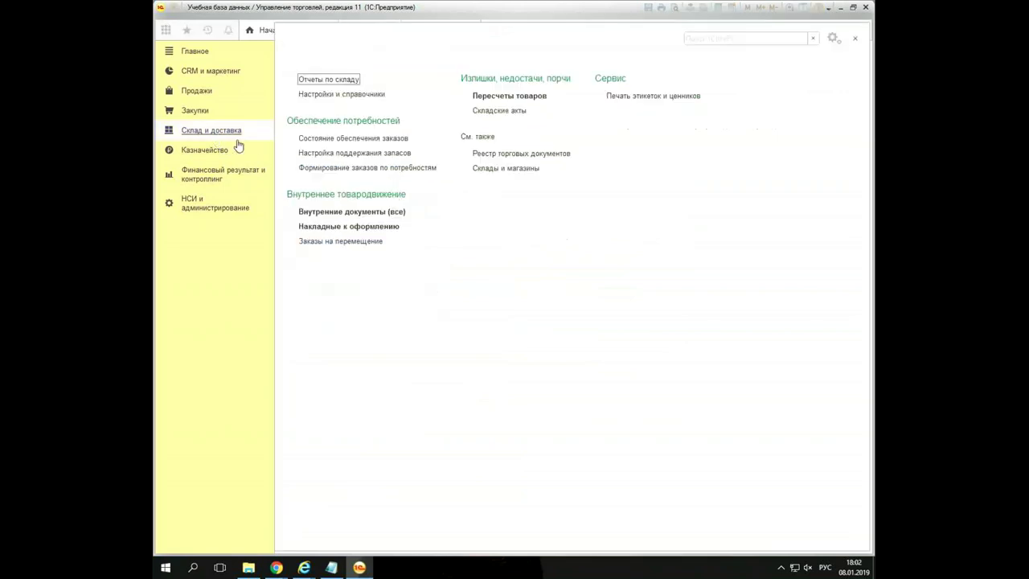
click(217, 179)
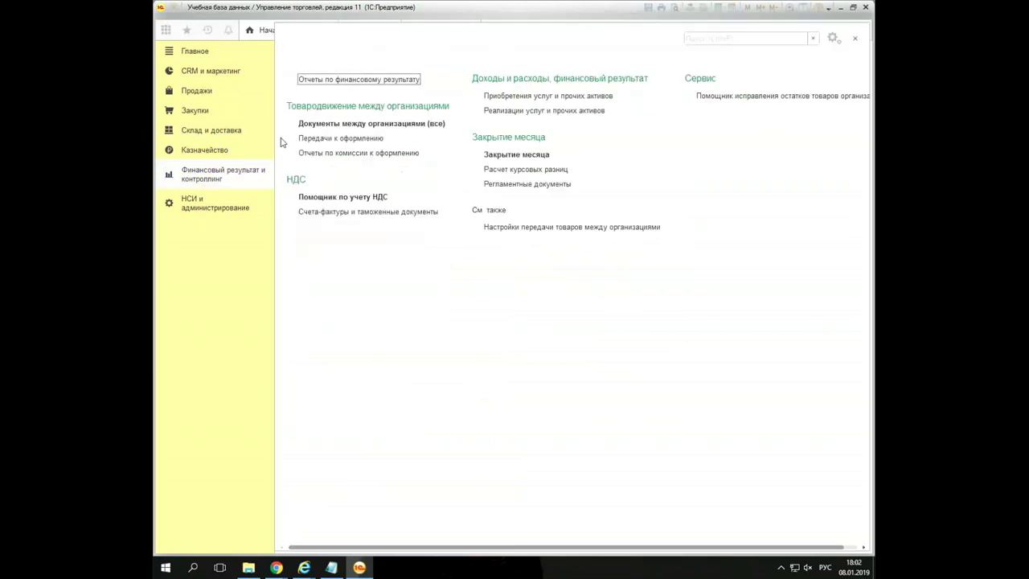
click(381, 78)
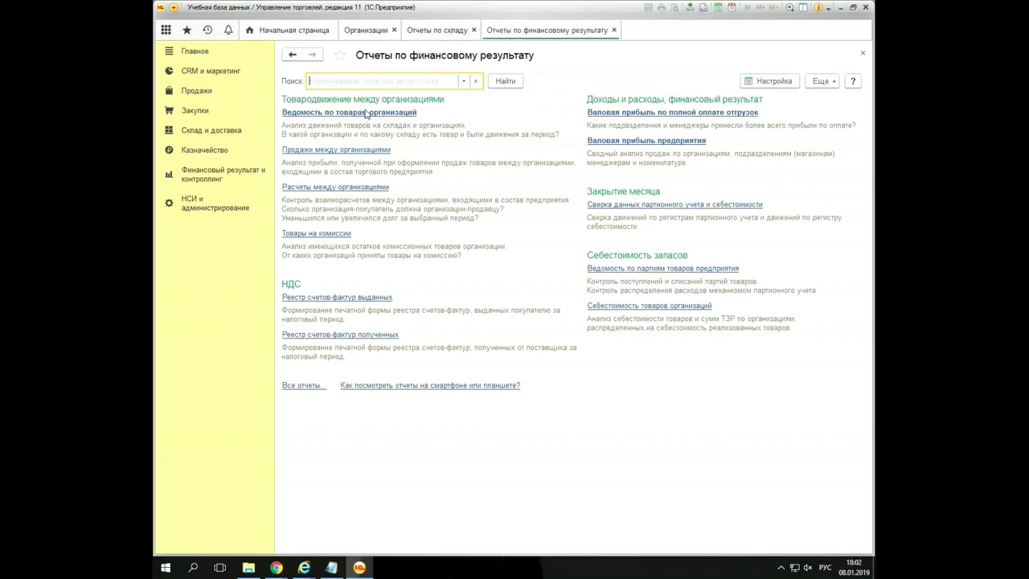
click(366, 113)
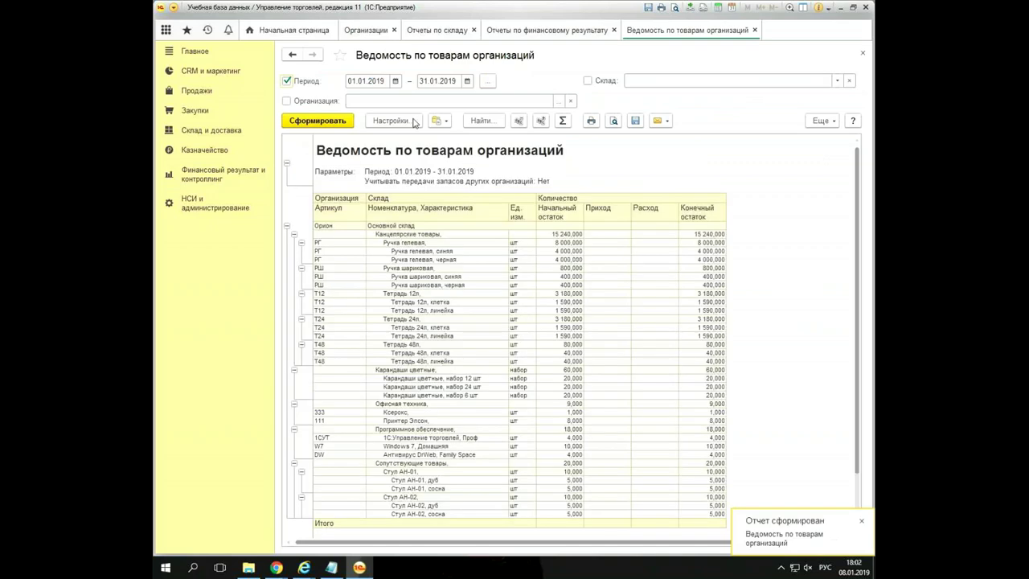
Check which organization owns the Ксерокс and Принтер Эпсон stock in the report, and close it with the financial result report list.
click(414, 274)
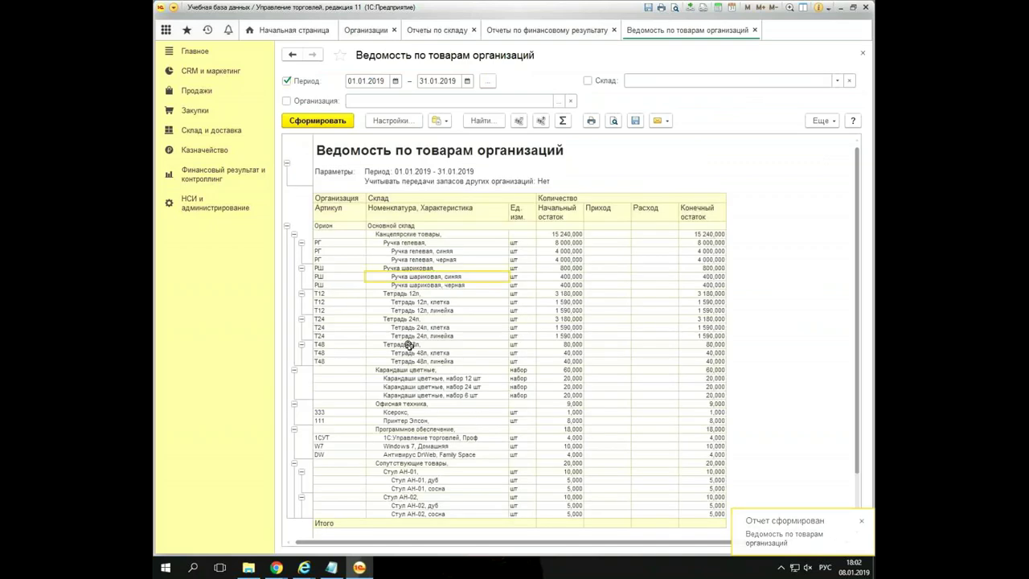
click(341, 227)
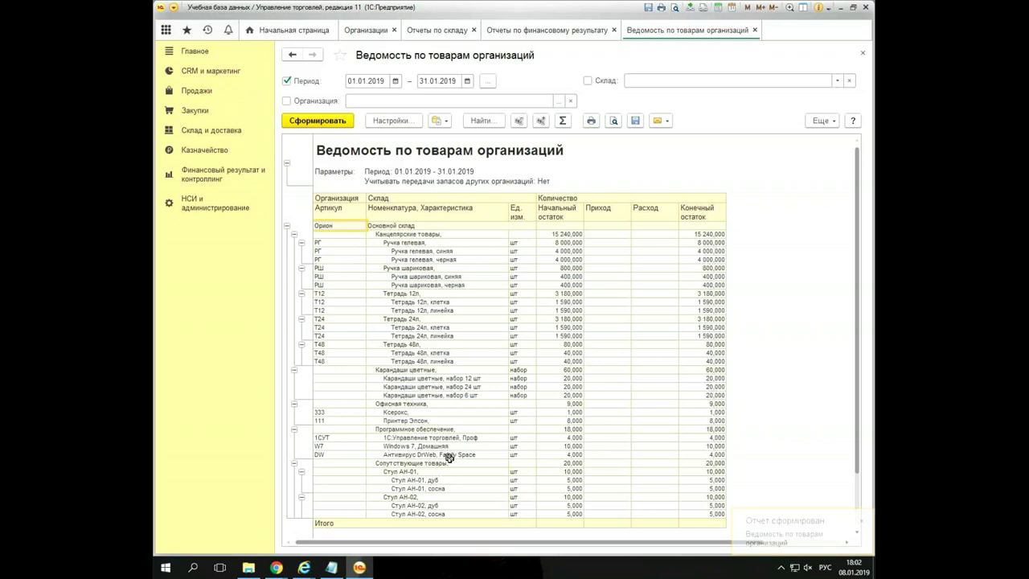
drag(577, 420, 574, 410)
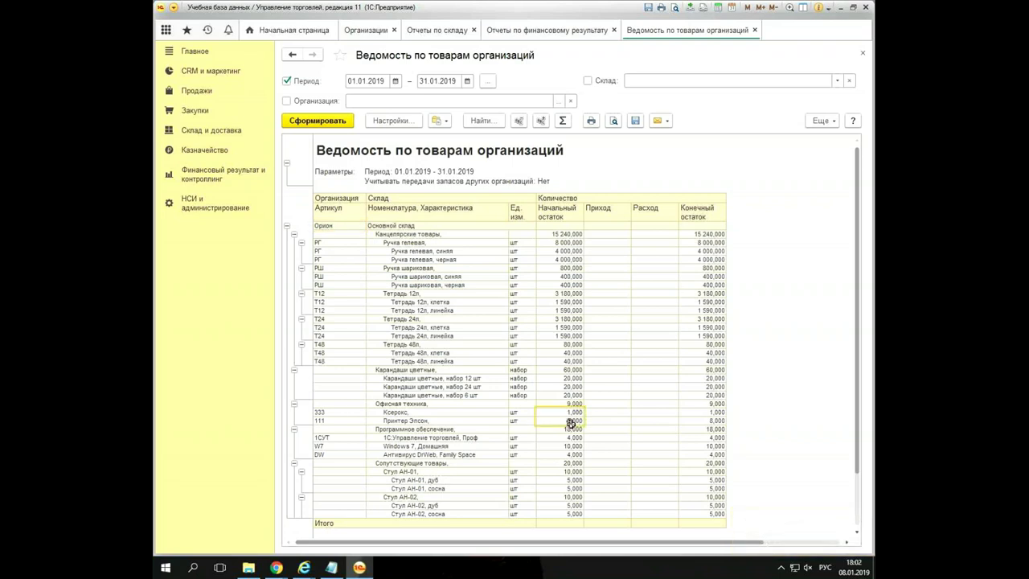
click(400, 421)
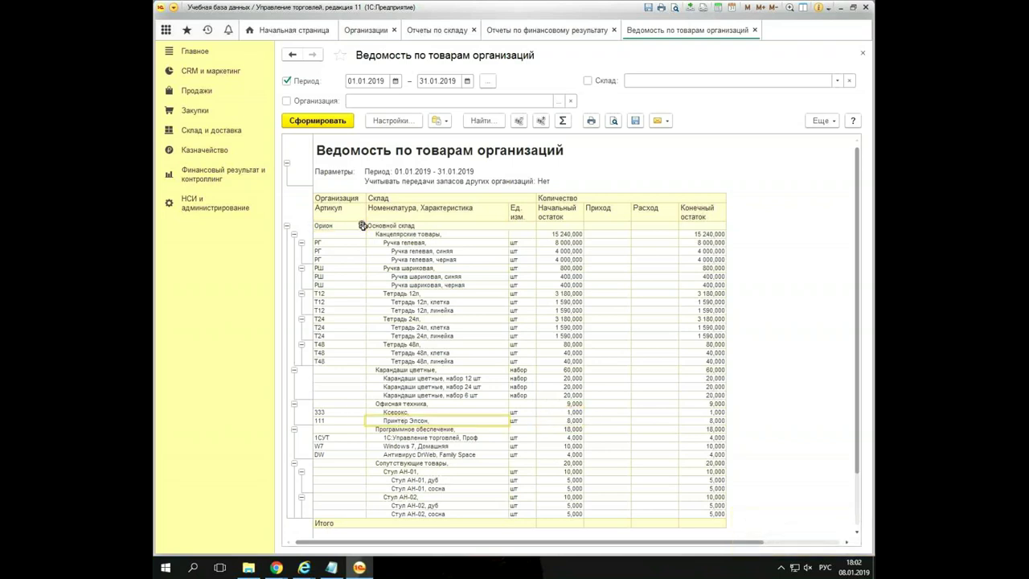
click(329, 227)
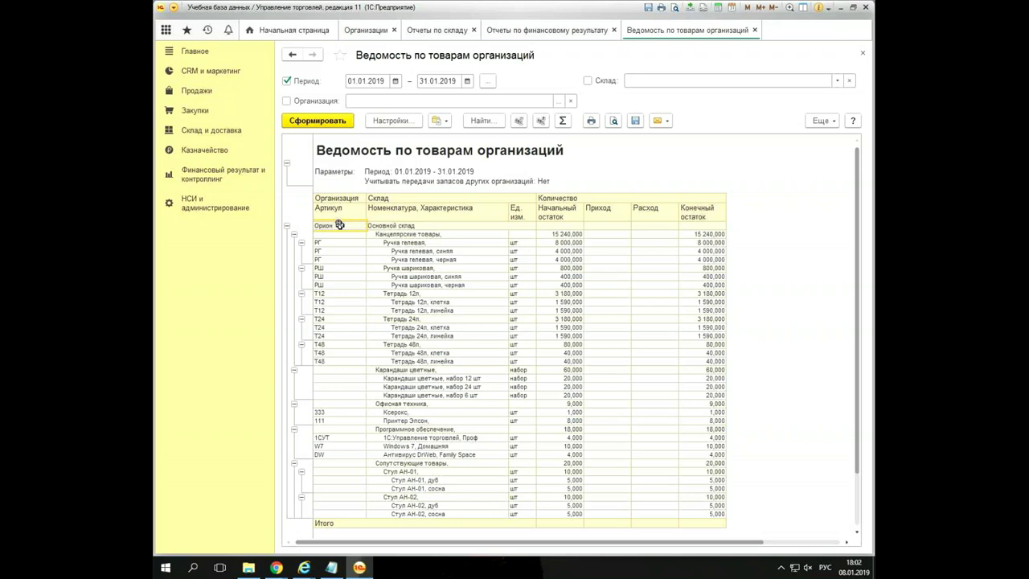
click(755, 30)
click(612, 30)
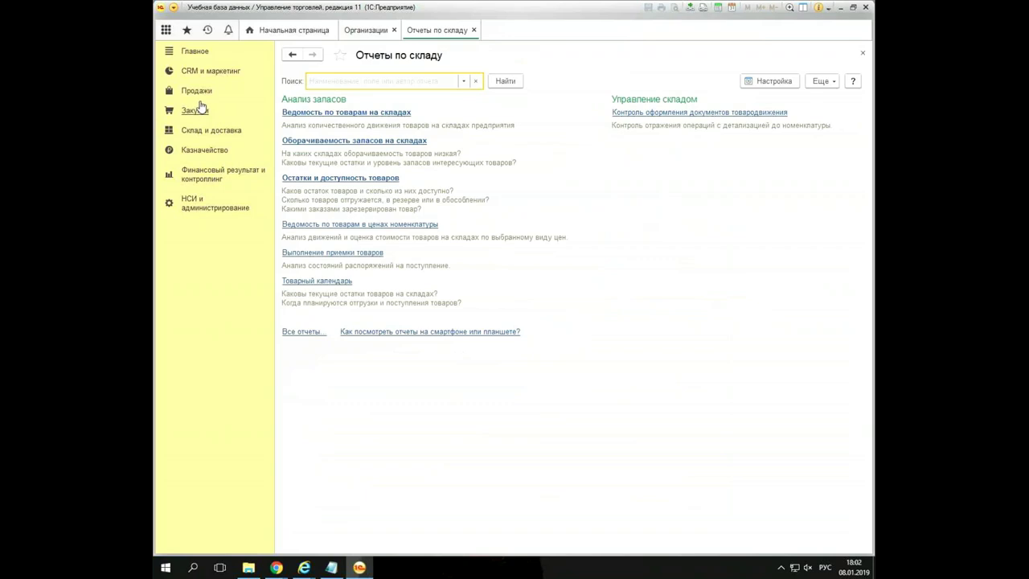
Open the list of all sales documents and create a new Реализация товаров и услуг.
click(201, 95)
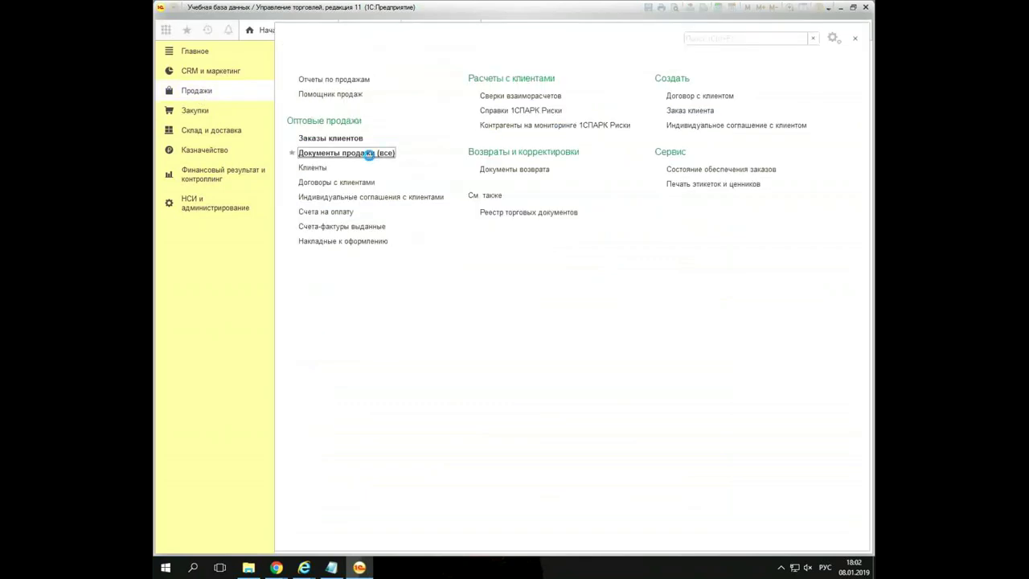
click(389, 150)
click(310, 115)
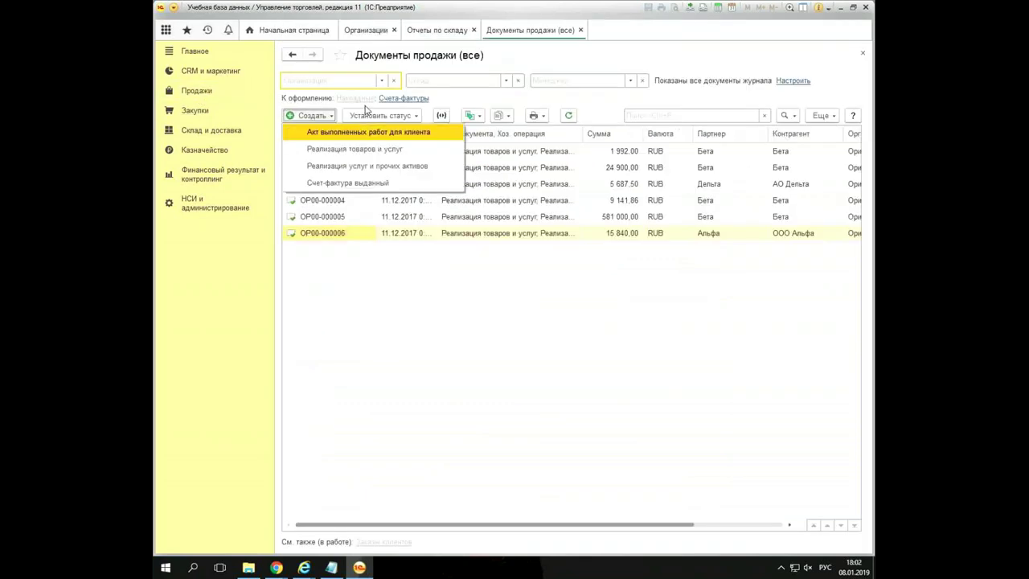
click(385, 154)
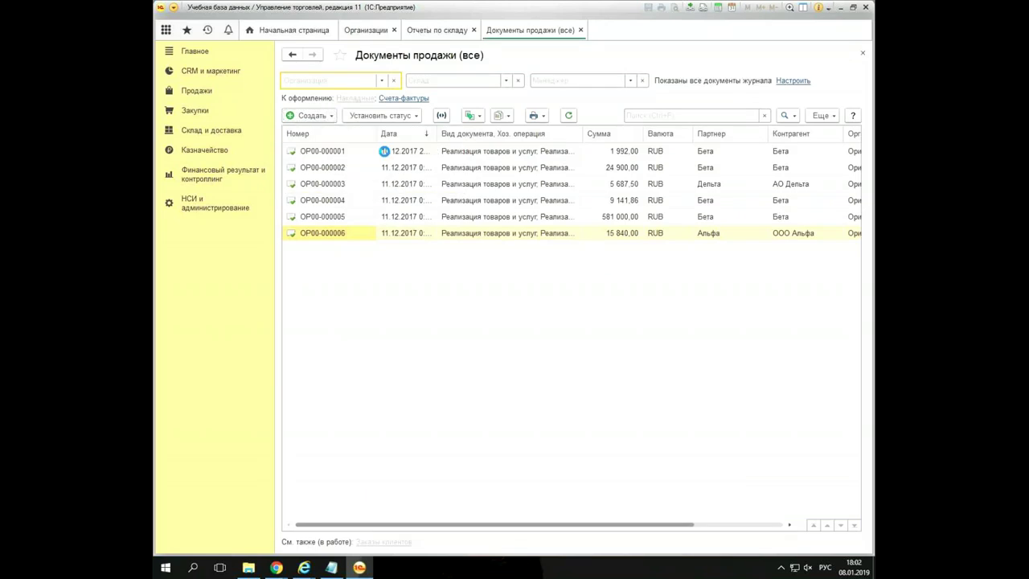
Set the sale's client to Бета and its agreement to Крупнооптовые продажи.
click(485, 197)
click(486, 197)
click(406, 231)
click(481, 235)
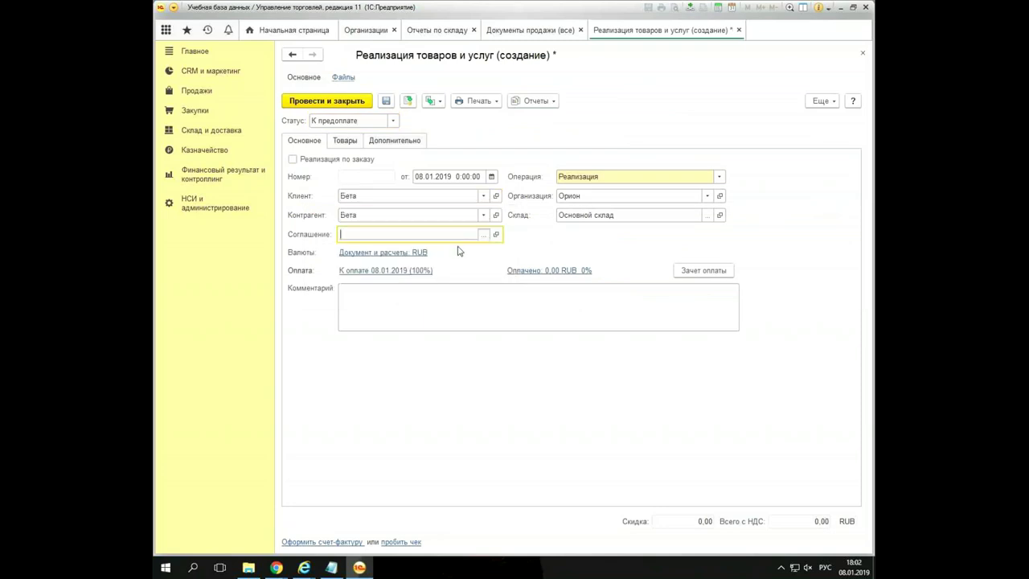
double_click(464, 240)
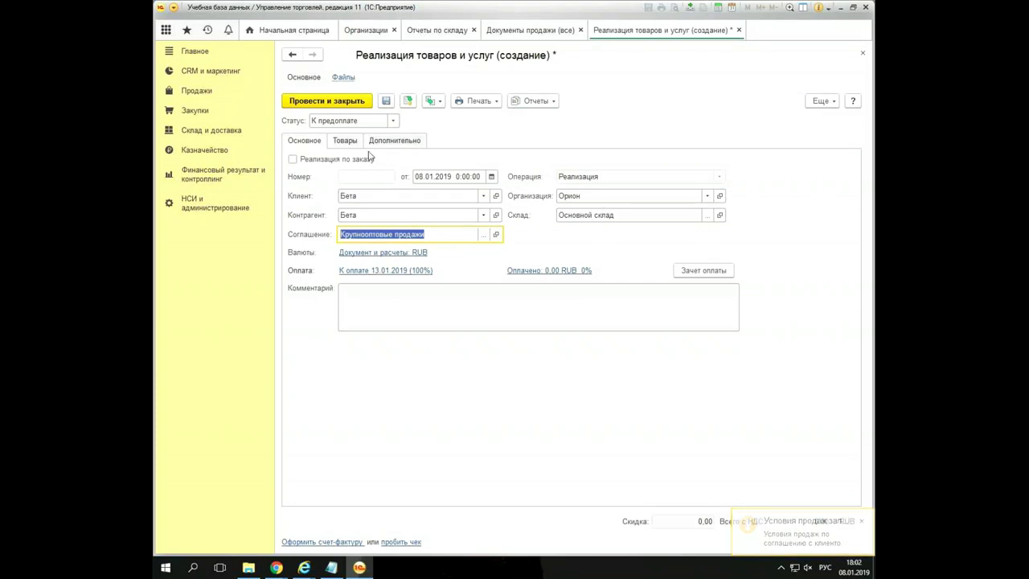
Add Принтер Эпсон to the sale's goods with a quantity of 1.
click(345, 140)
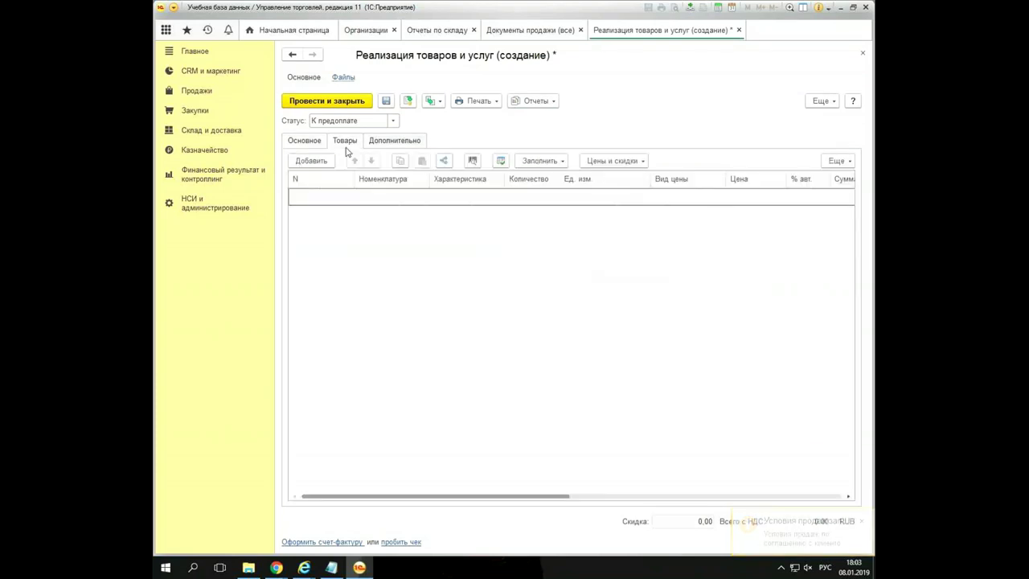
click(311, 161)
click(380, 197)
text(пр)
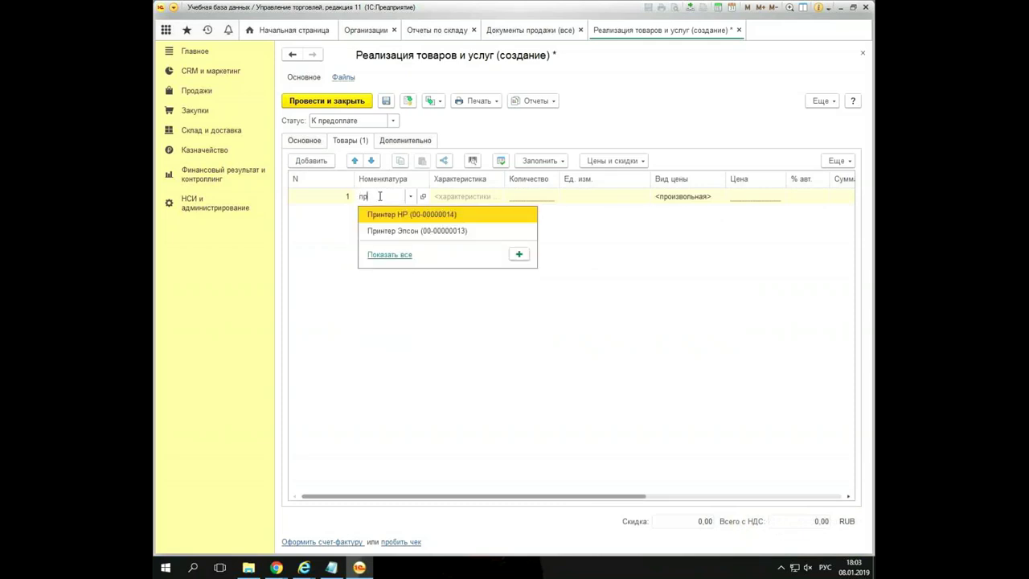
click(409, 238)
click(537, 198)
text(1)
key(Return)
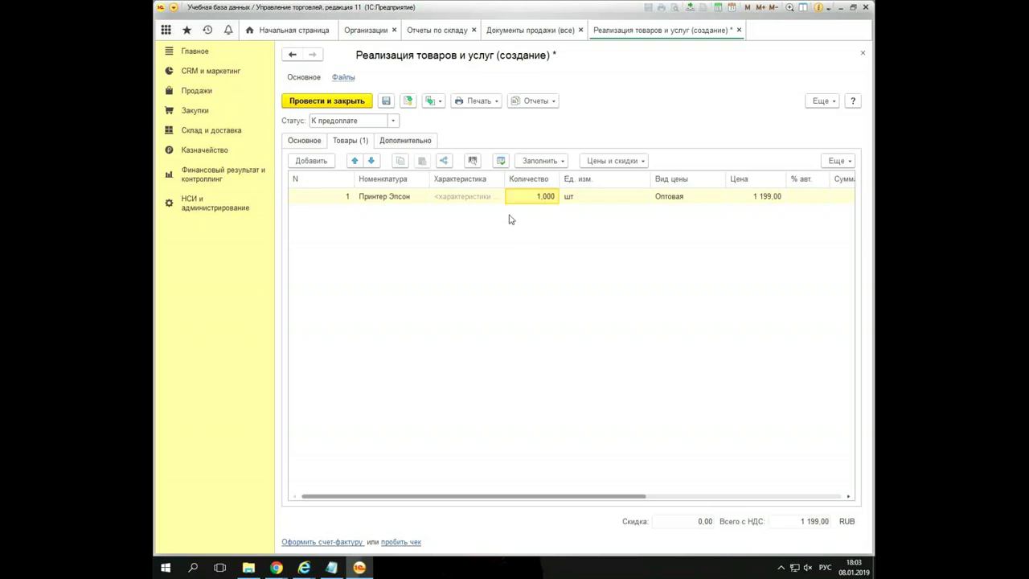
Set the sale's status to Реализовано and post it, calculating the automatic discounts and leaving the prepayment amount uncorrected.
click(393, 122)
click(338, 153)
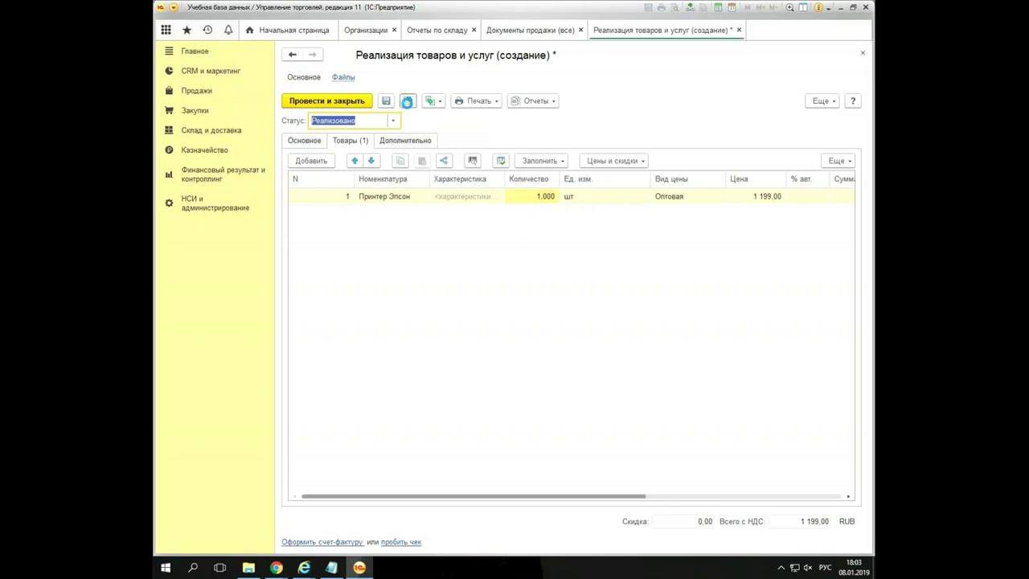
click(409, 100)
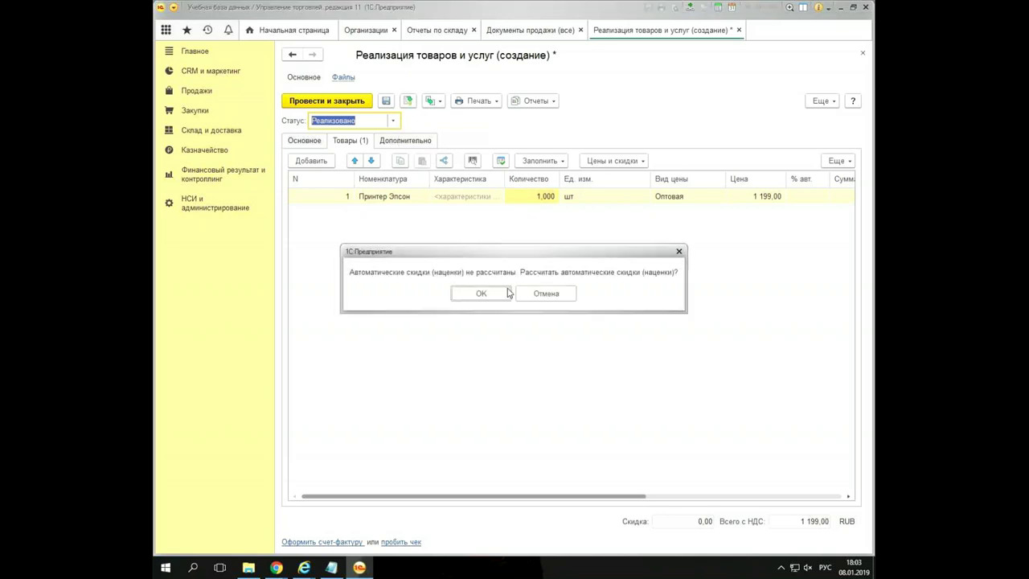
click(482, 294)
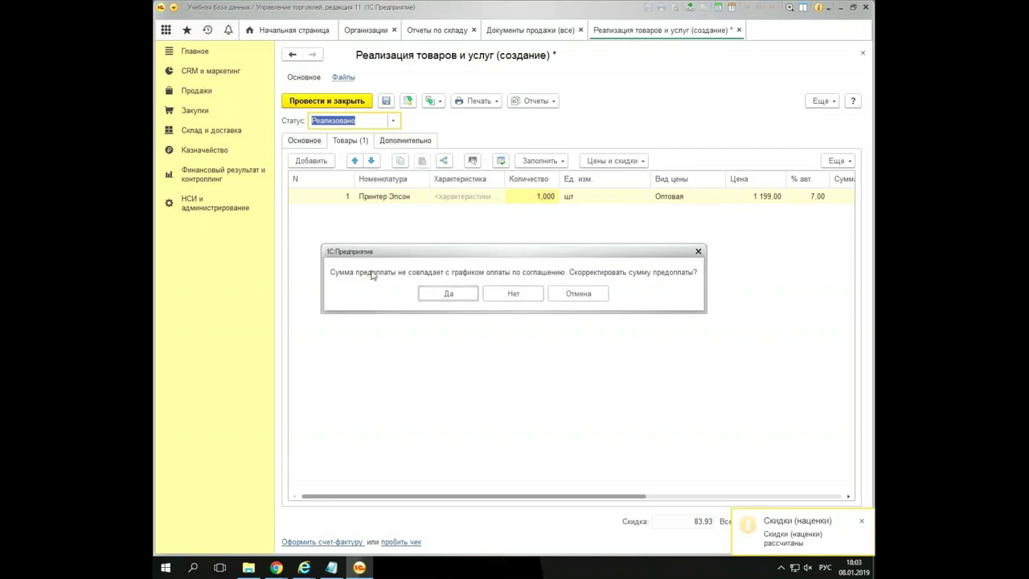
click(512, 294)
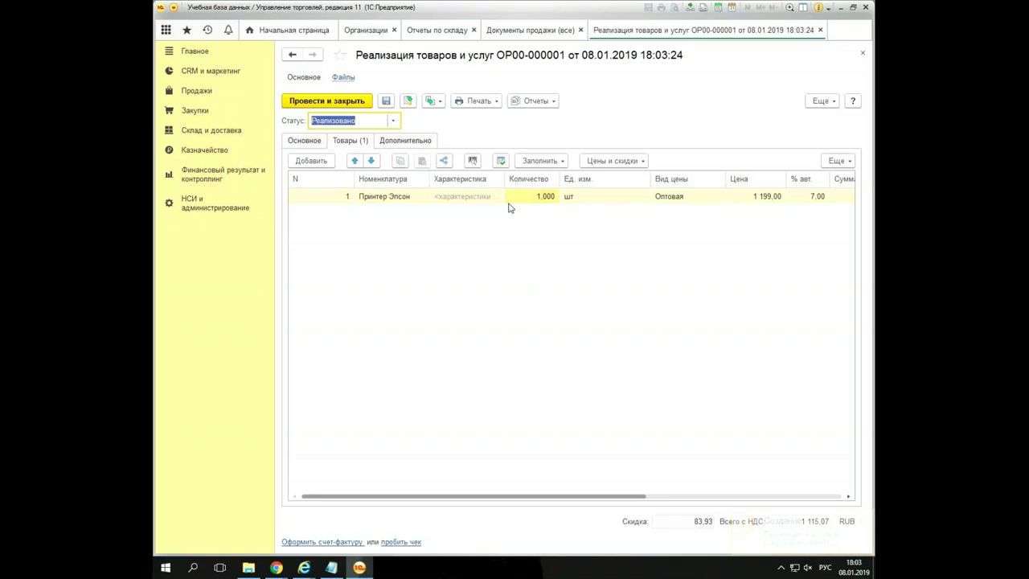
Change the sale's organization to Альтаир and try to post it without correcting the prepayment amount.
click(299, 144)
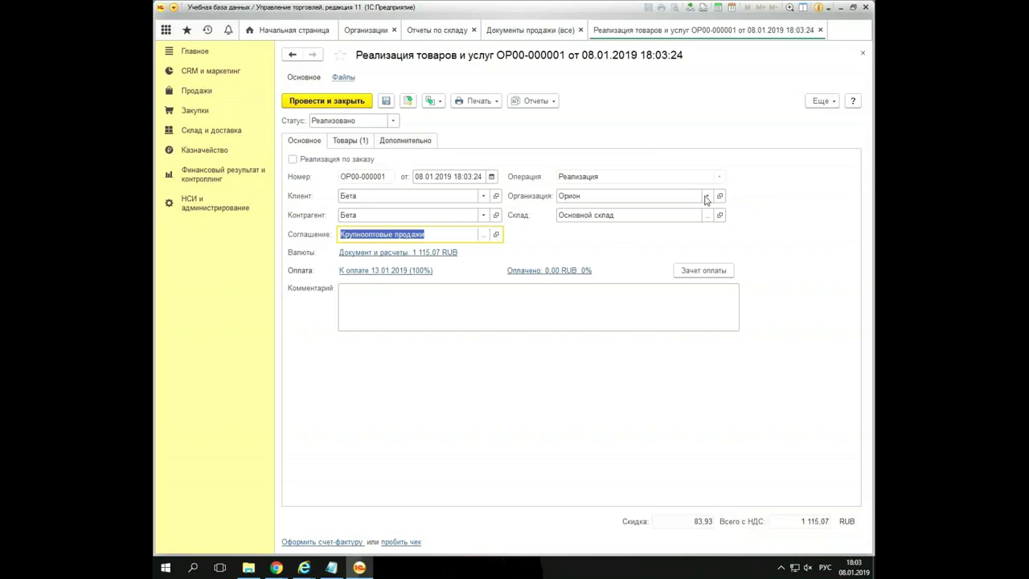
click(707, 195)
click(581, 211)
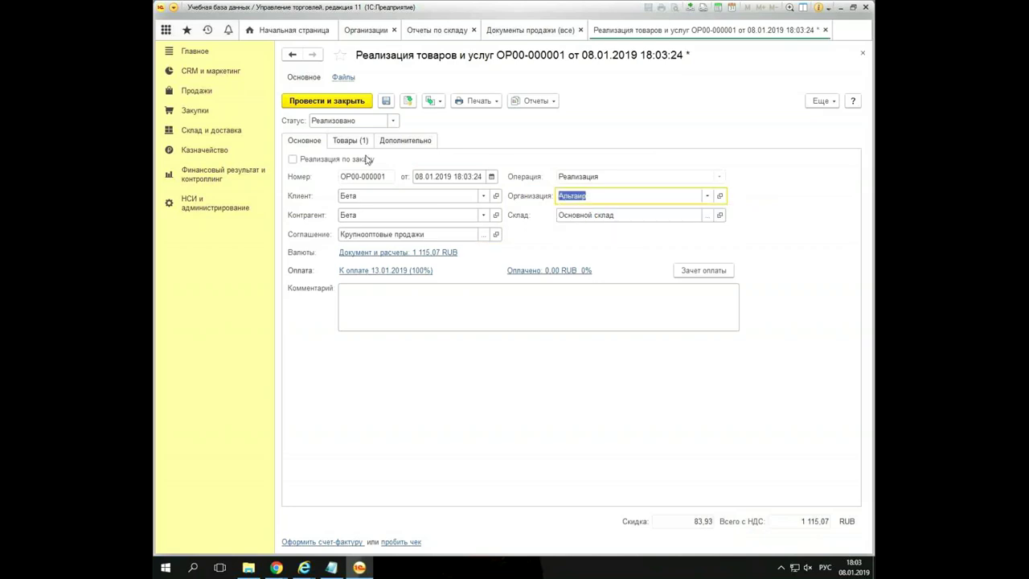
click(409, 103)
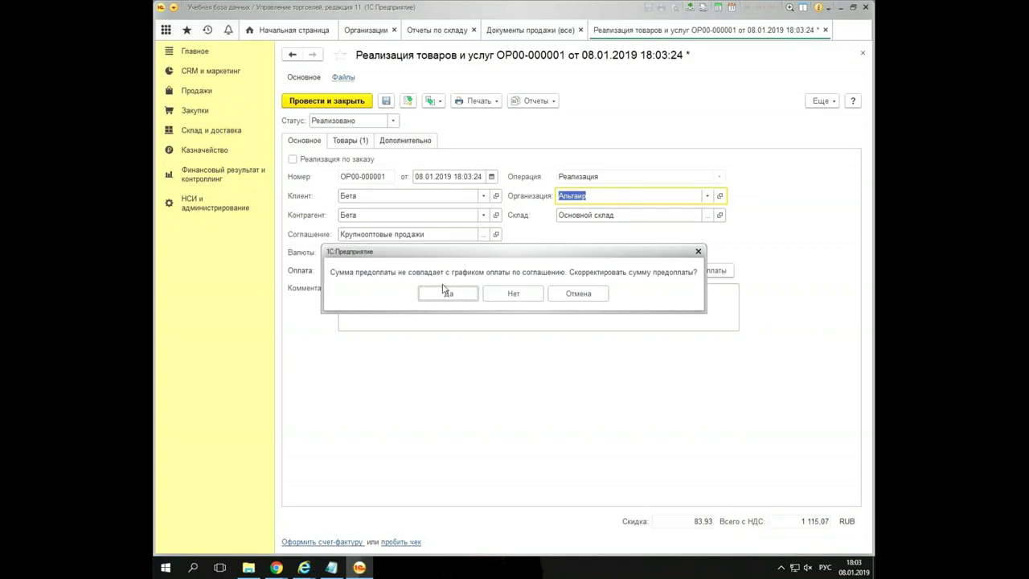
click(511, 297)
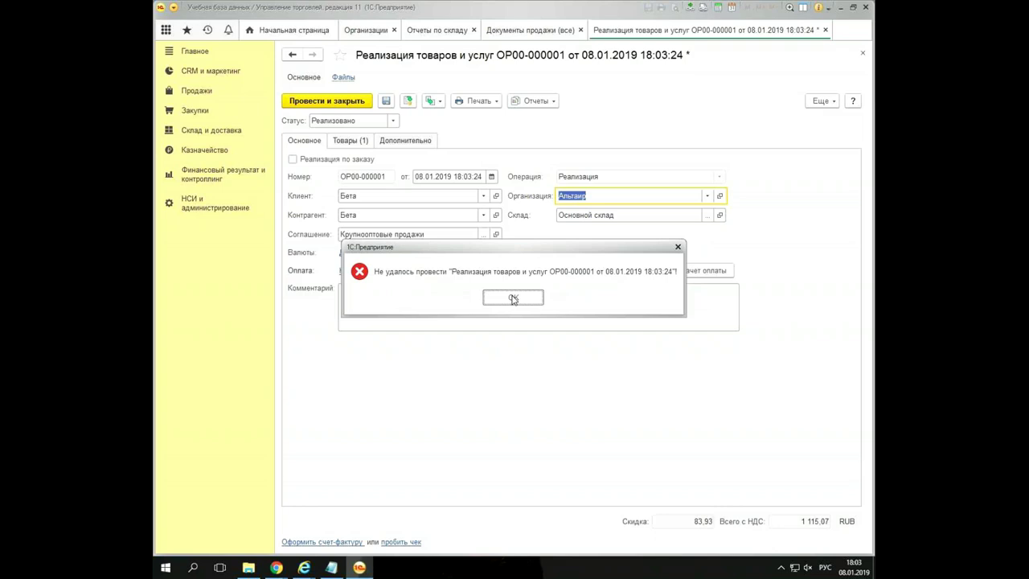
click(513, 299)
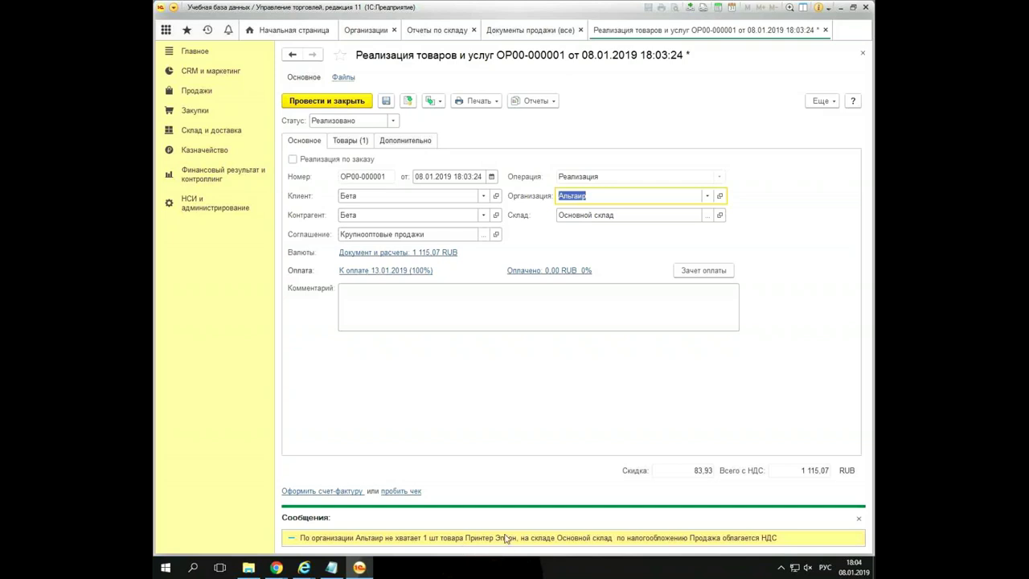
Try to save the sale under Альтаир without correcting the prepayment, and close it discarding the changes.
click(858, 520)
click(387, 102)
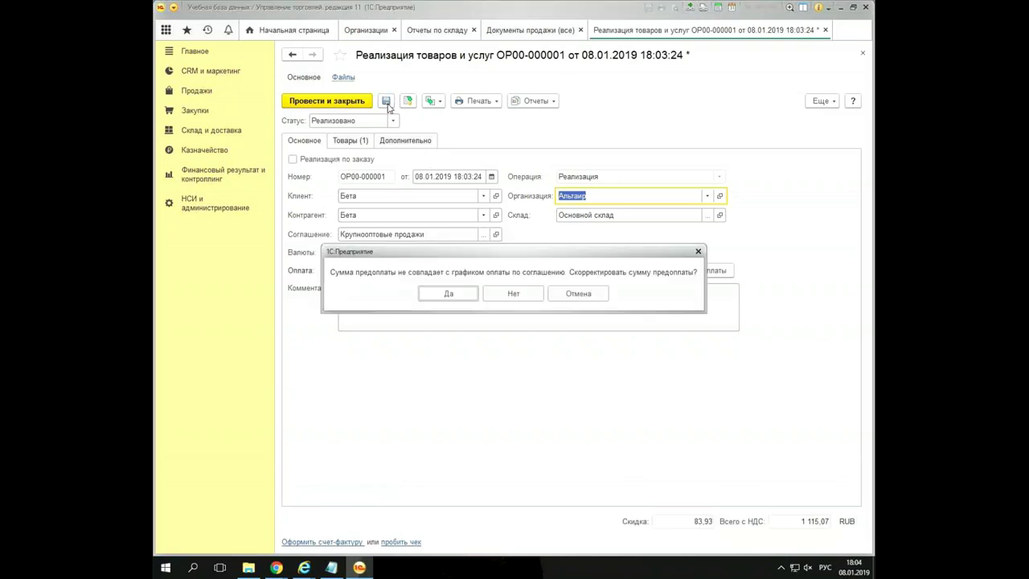
click(517, 295)
click(517, 296)
click(825, 30)
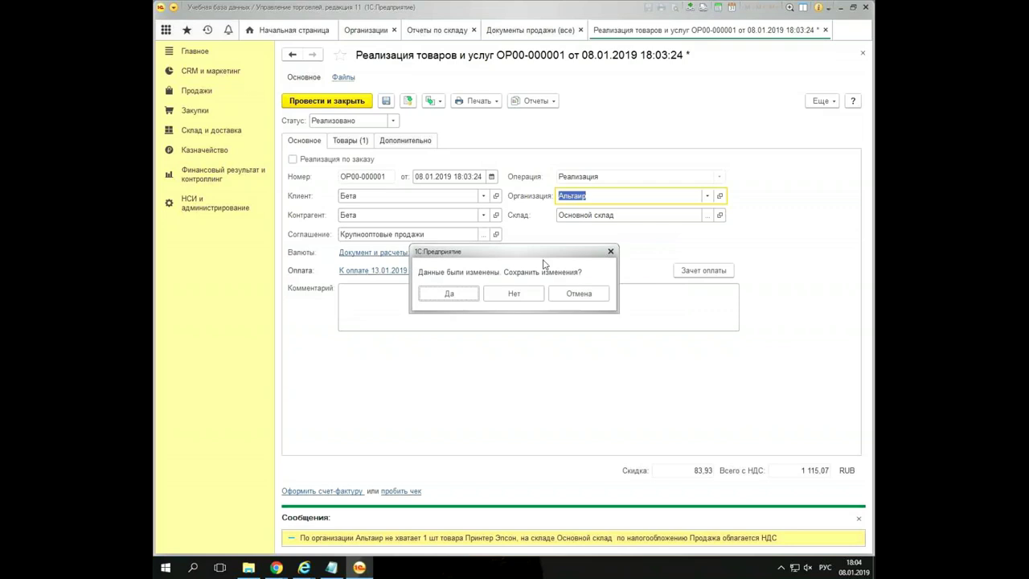
click(505, 294)
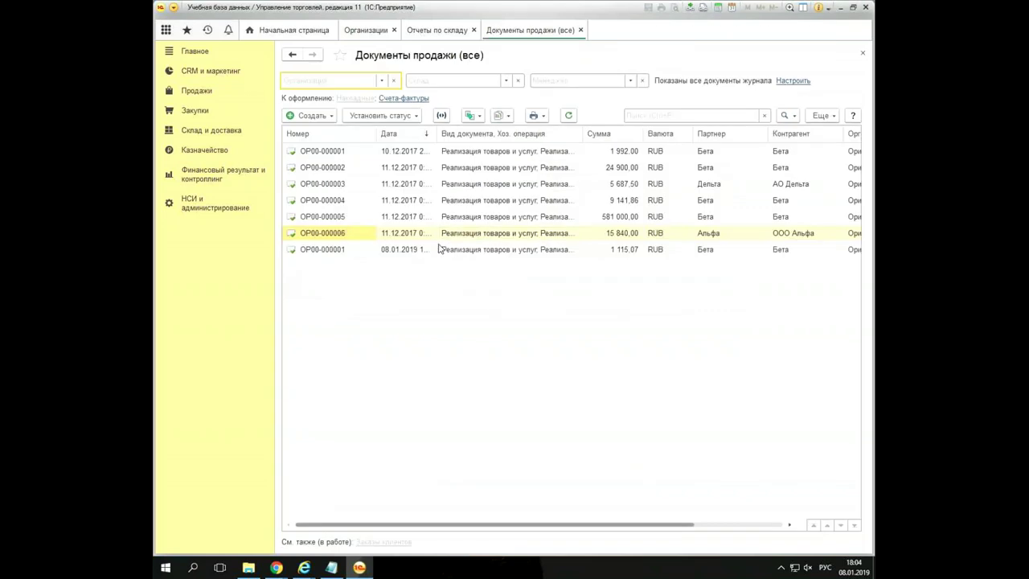
Cancel the posting of the 08.01.2019 sale to Бета in the sales document list.
click(448, 250)
right_click(451, 254)
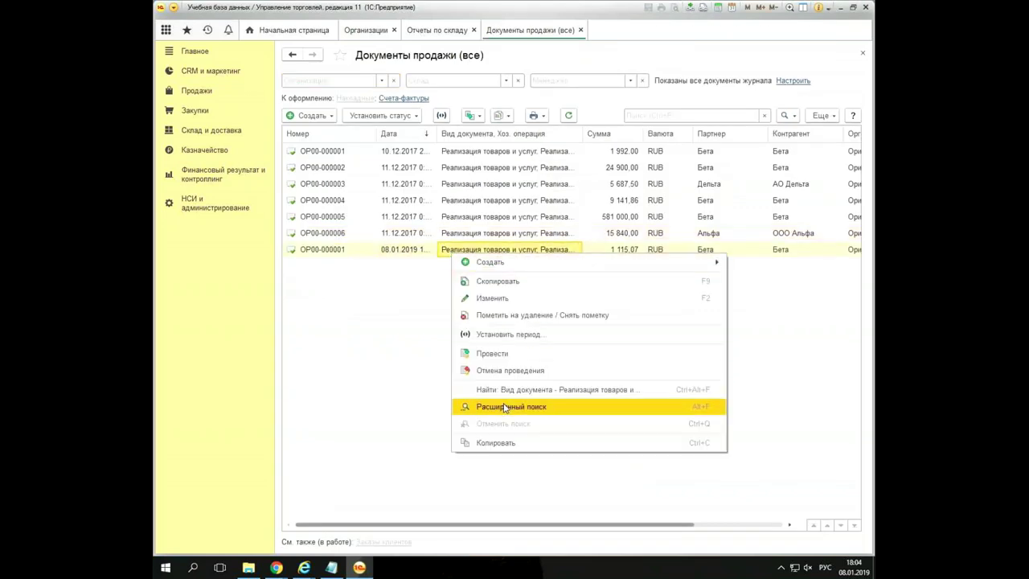
click(523, 370)
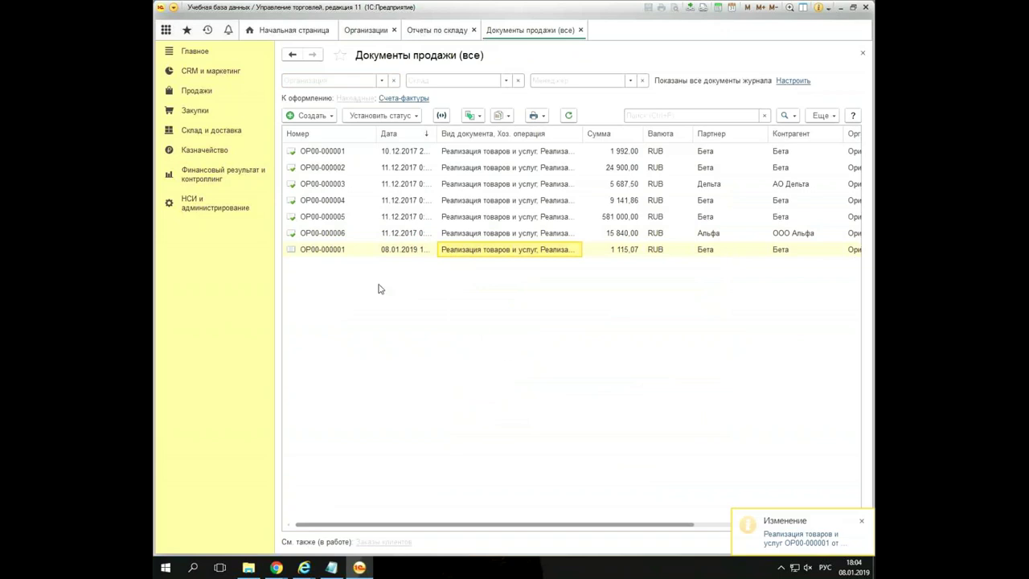
click(383, 255)
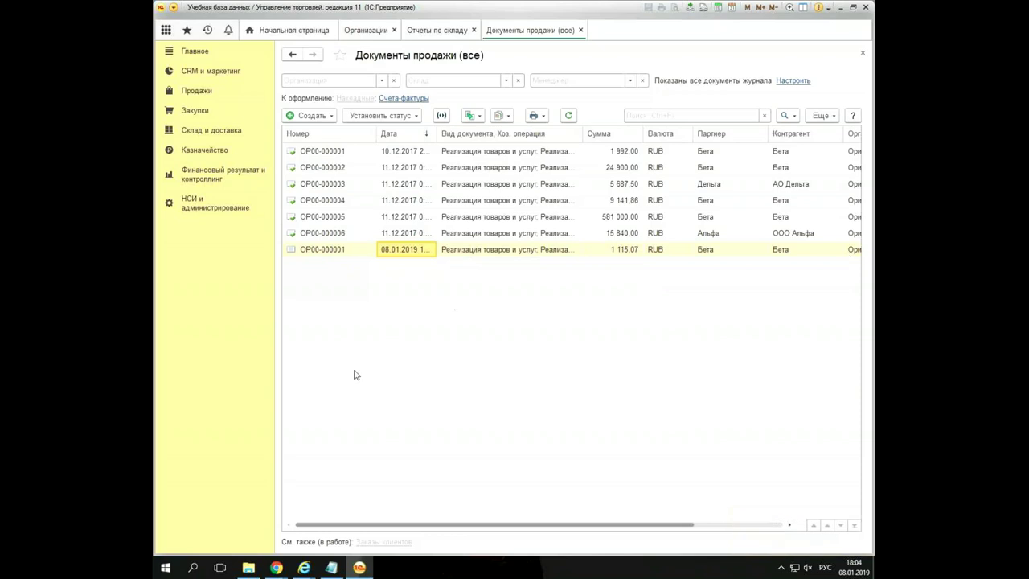
Open the list of documents between organizations and create a goods transfer of the type Реализация товаров в другую организацию.
click(198, 185)
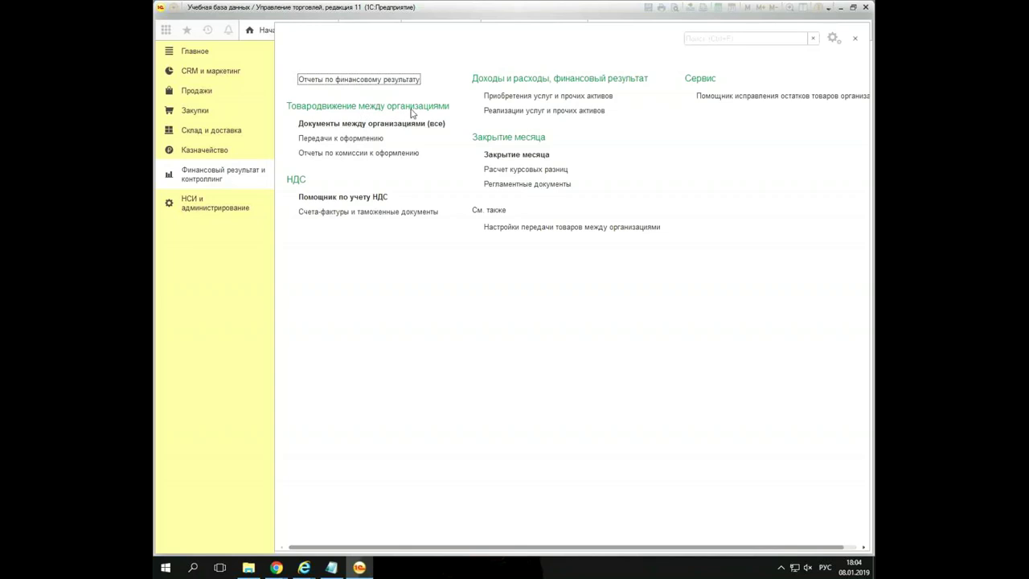
click(357, 124)
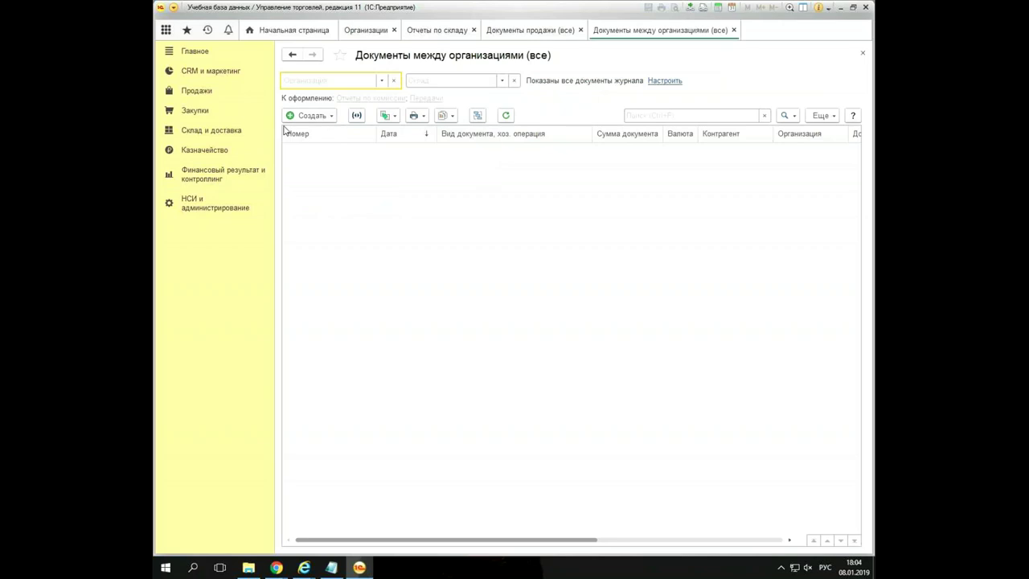
click(309, 117)
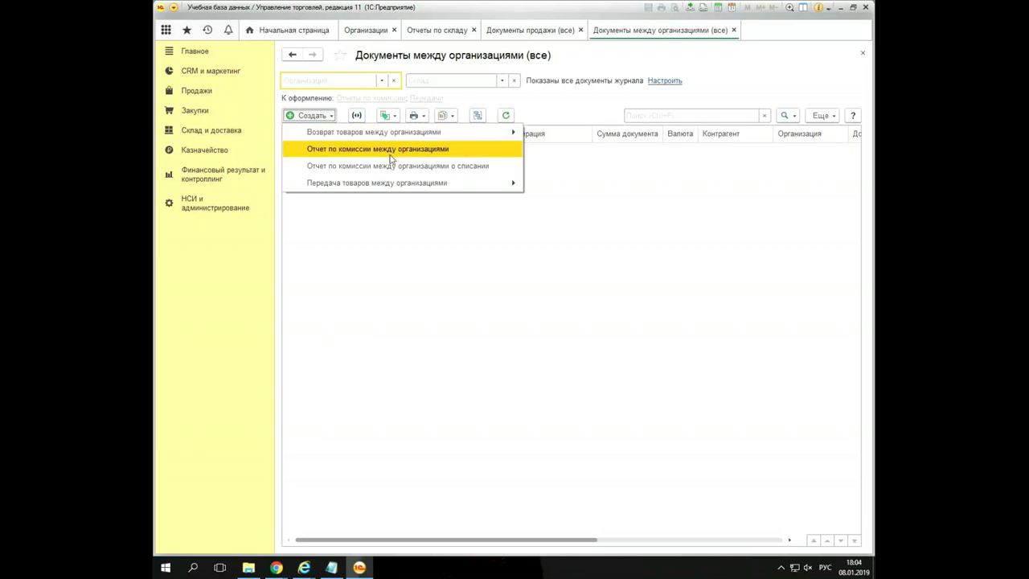
mouse_move(391, 189)
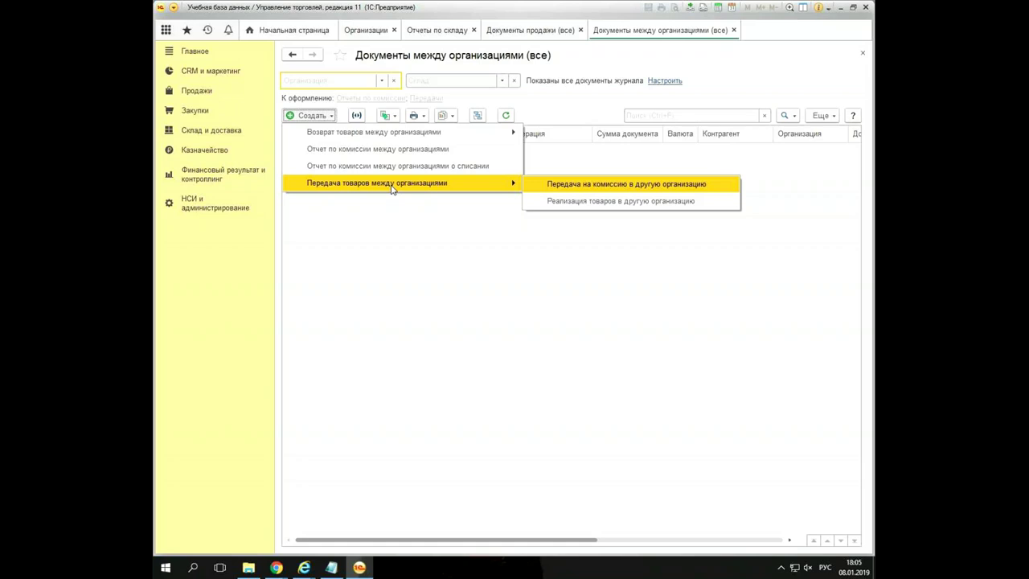
click(599, 201)
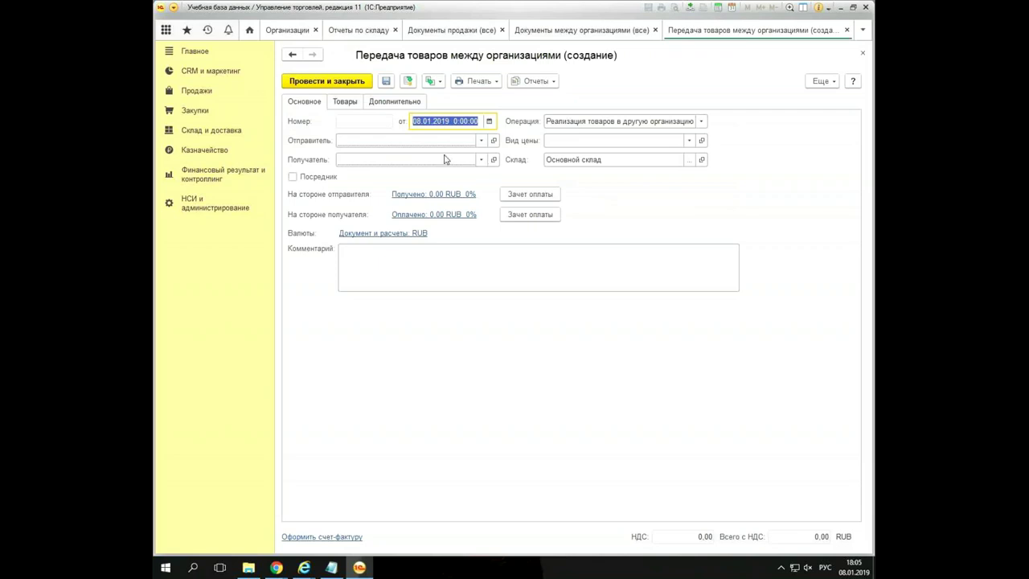
Set the transfer's sender to Орион and its recipient to Альтаир.
click(480, 140)
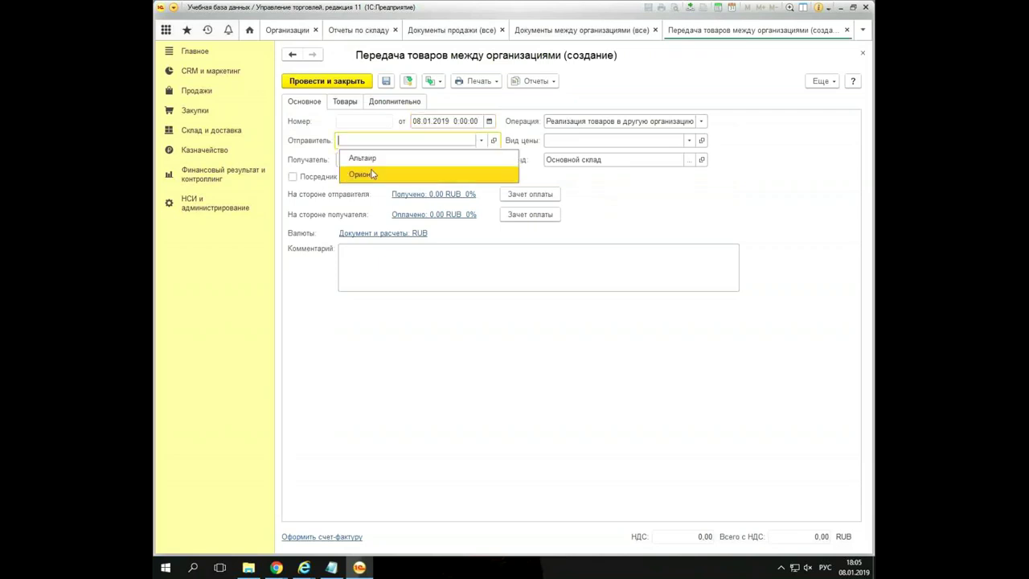
click(372, 175)
click(480, 159)
click(378, 176)
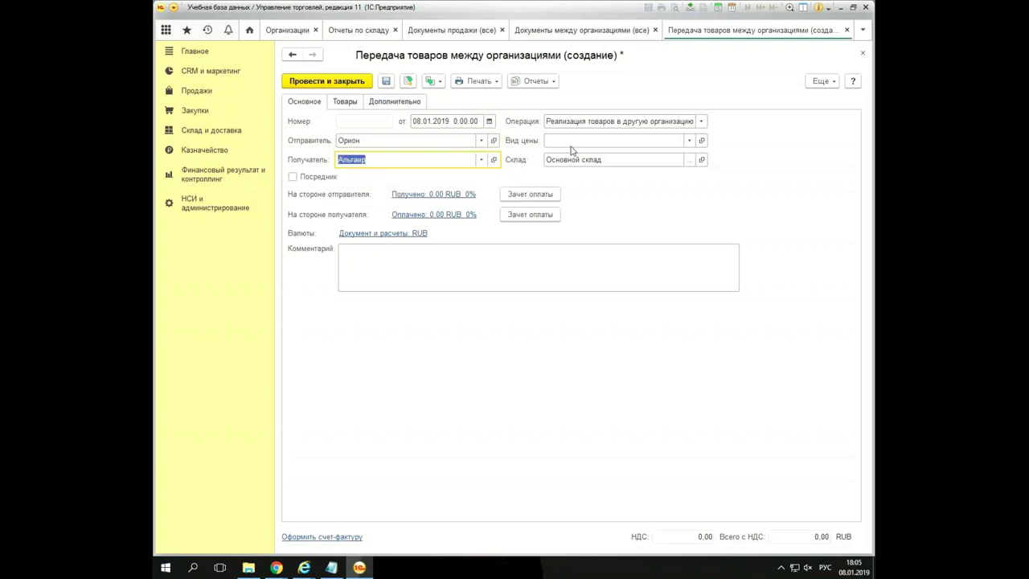
mouse_move(635, 164)
Add Принтер Эпсон to the transfer's goods with a quantity of 3.
click(345, 102)
click(314, 124)
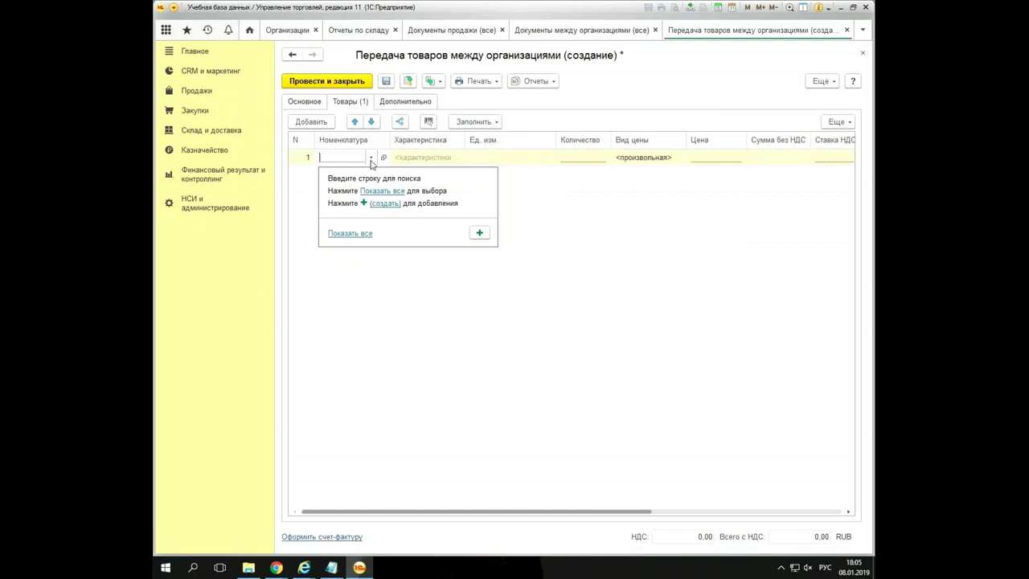
click(371, 159)
text(при)
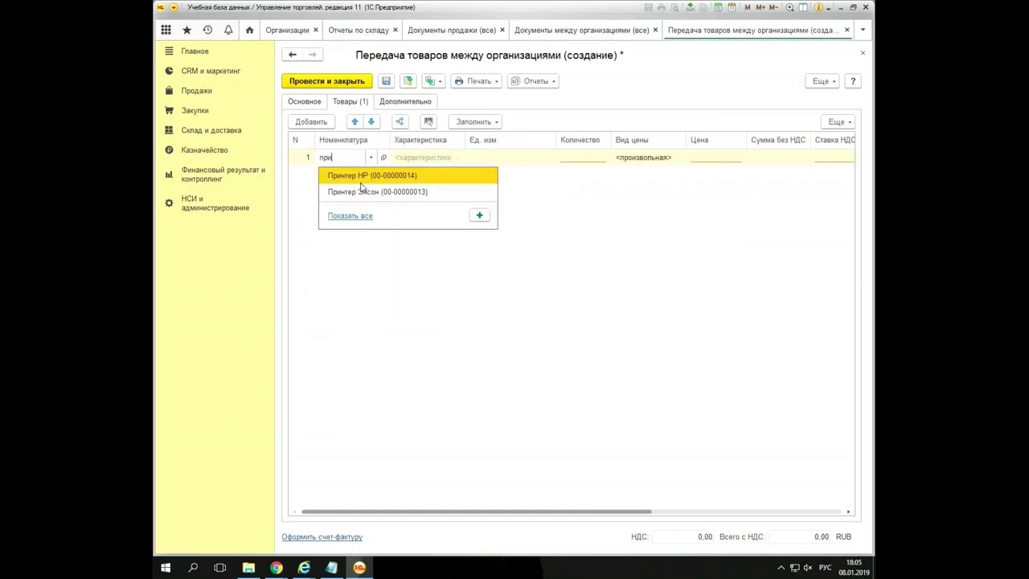
click(362, 190)
click(564, 157)
drag(563, 156, 596, 157)
text(3)
Set the price of Принтер Эпсон to 900, and post and close the transfer.
click(710, 157)
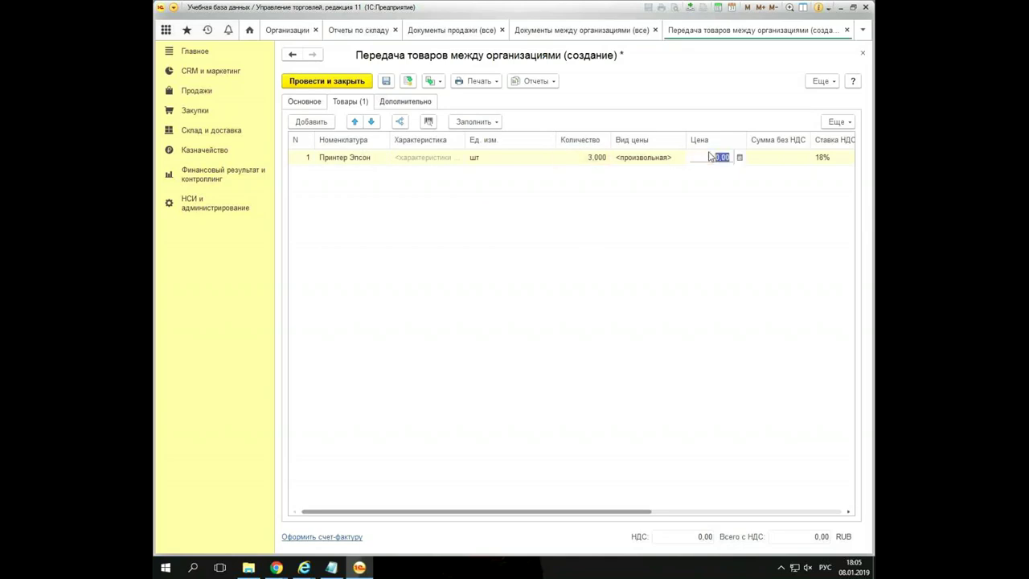
text(900)
click(682, 230)
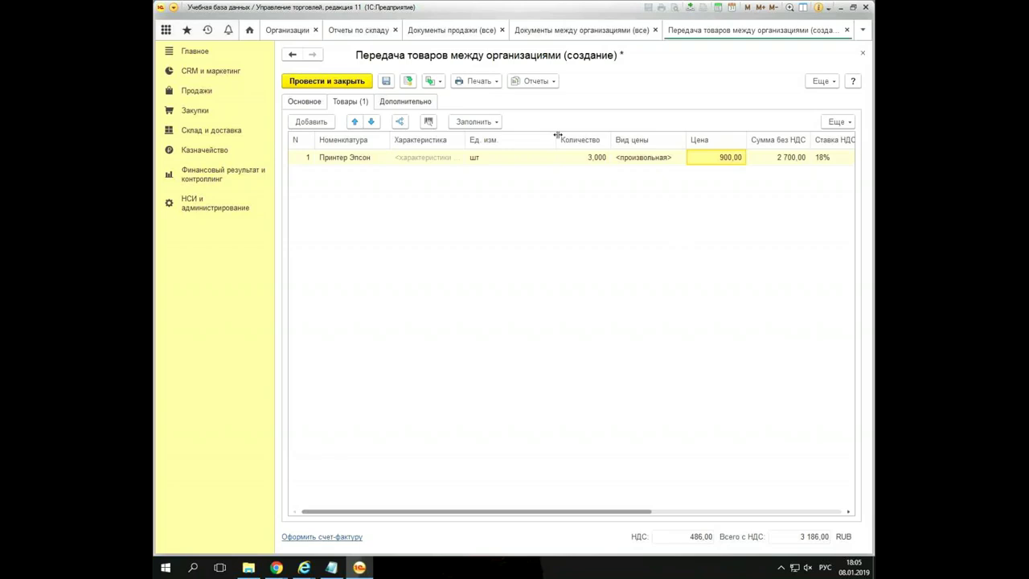
click(348, 82)
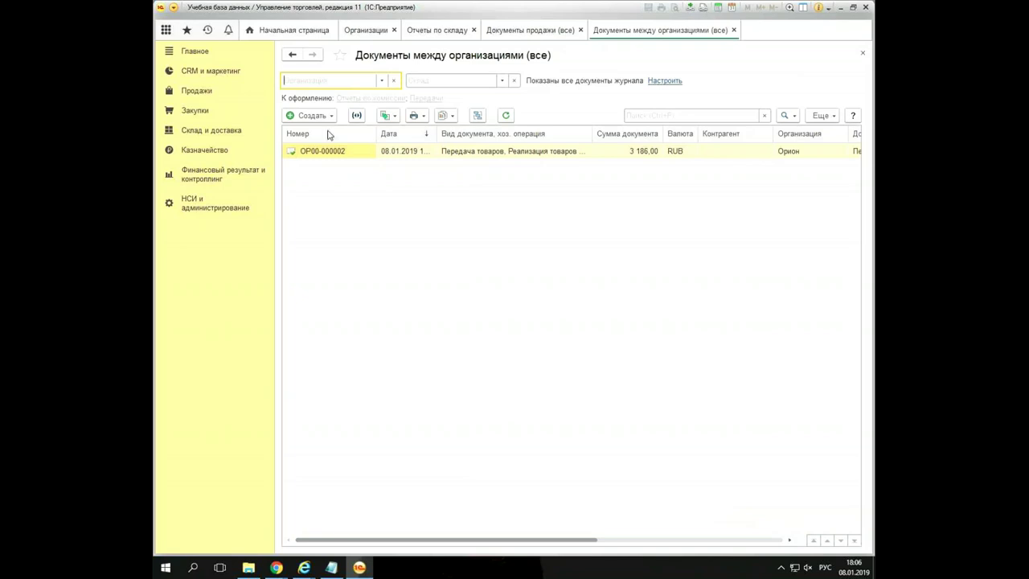
Generate the report Ведомость по товарам организаций, check the receipt and closing balance of Принтер Эпсон for Альтаир, and close the report.
click(189, 171)
click(332, 83)
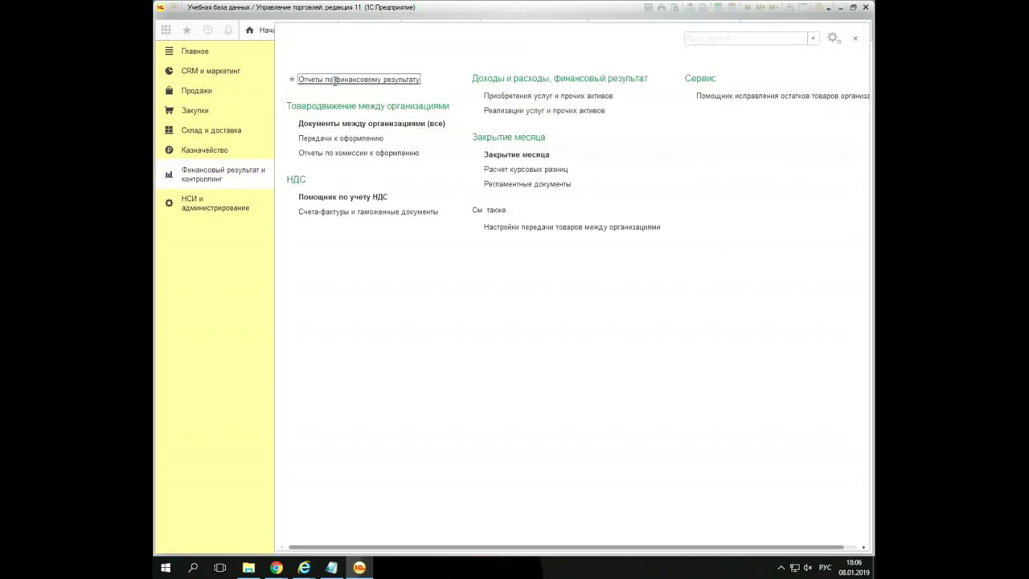
click(278, 115)
click(314, 122)
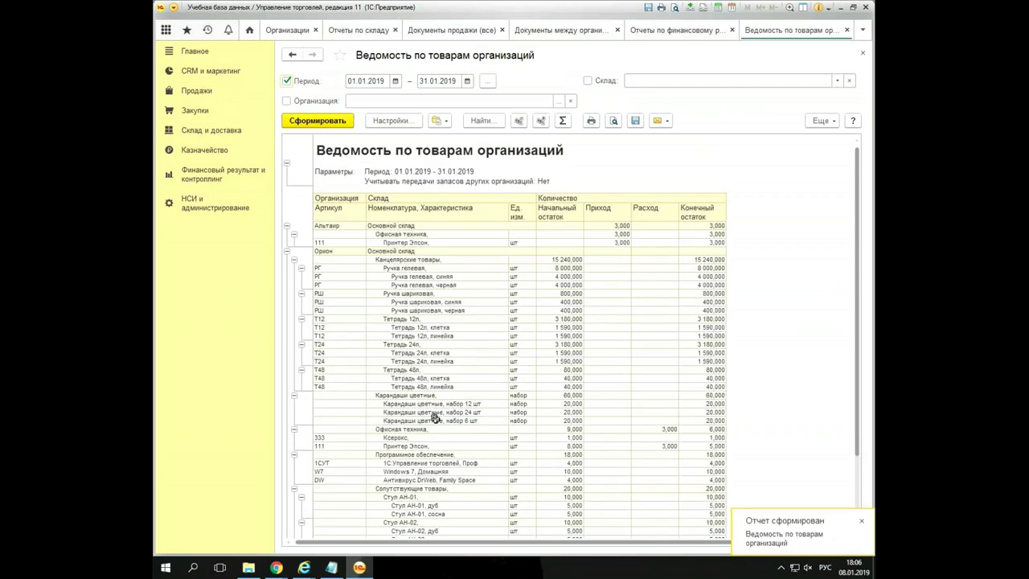
click(331, 227)
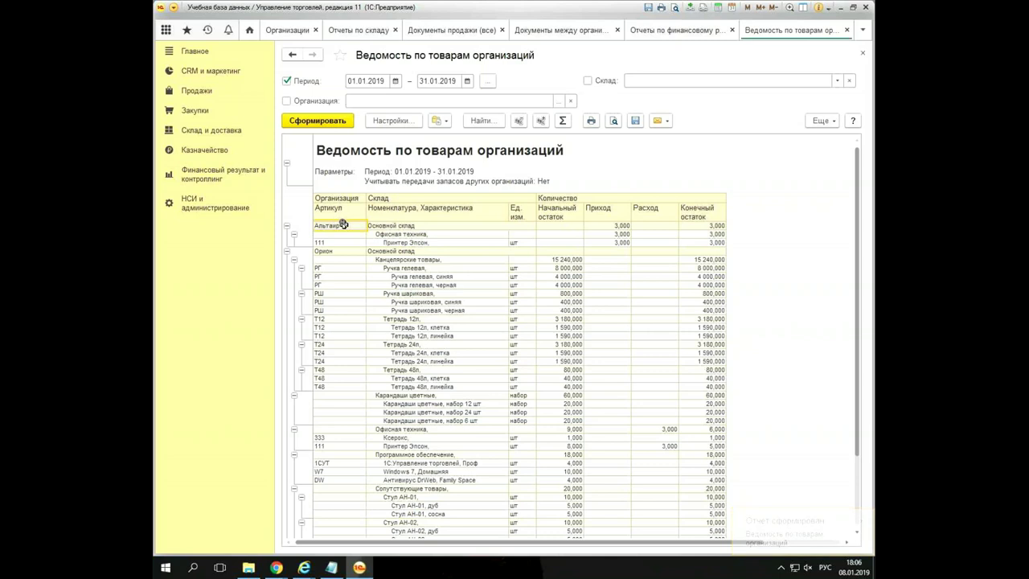
click(624, 242)
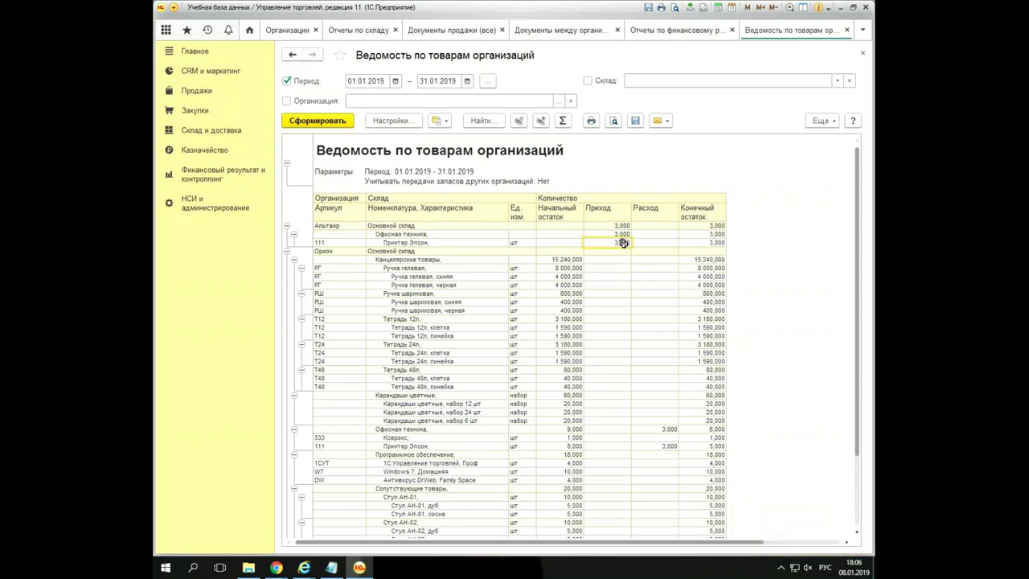
click(715, 242)
click(848, 30)
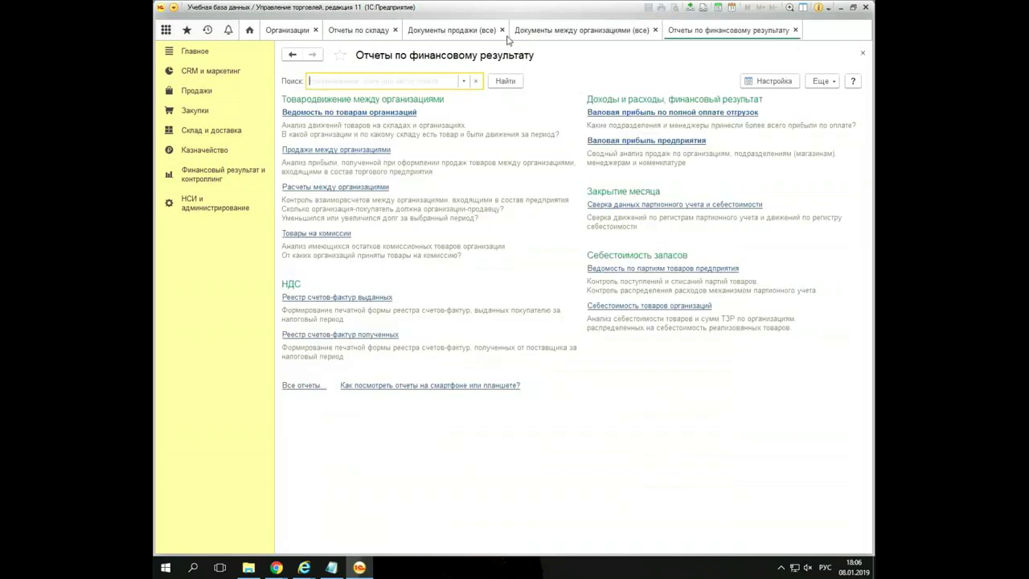
Set the organization of the unposted 08.01.2019 sale to Бета to Альтаир, and post and close it without correcting the prepayment amount.
click(455, 30)
double_click(478, 250)
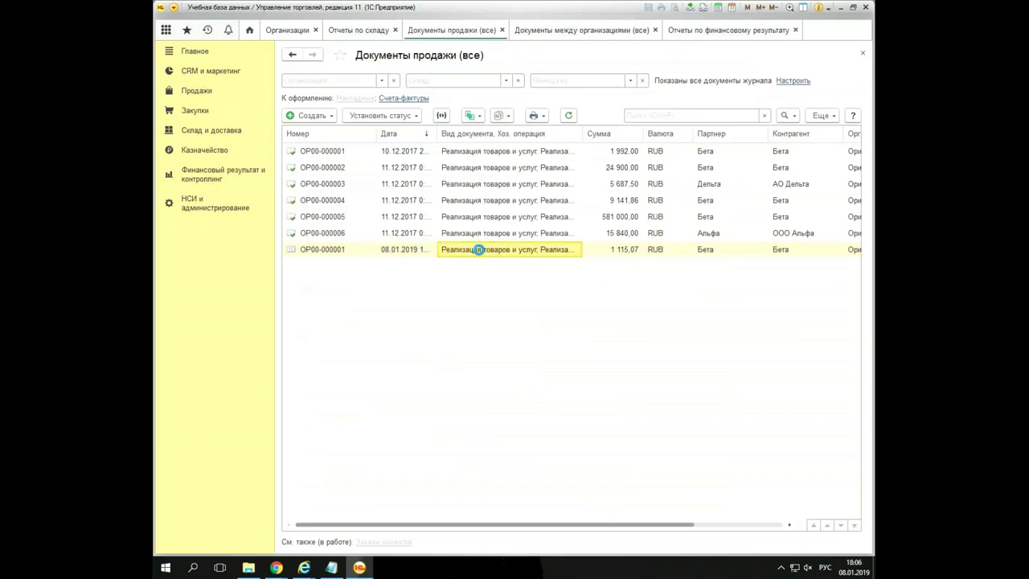
click(706, 198)
click(616, 214)
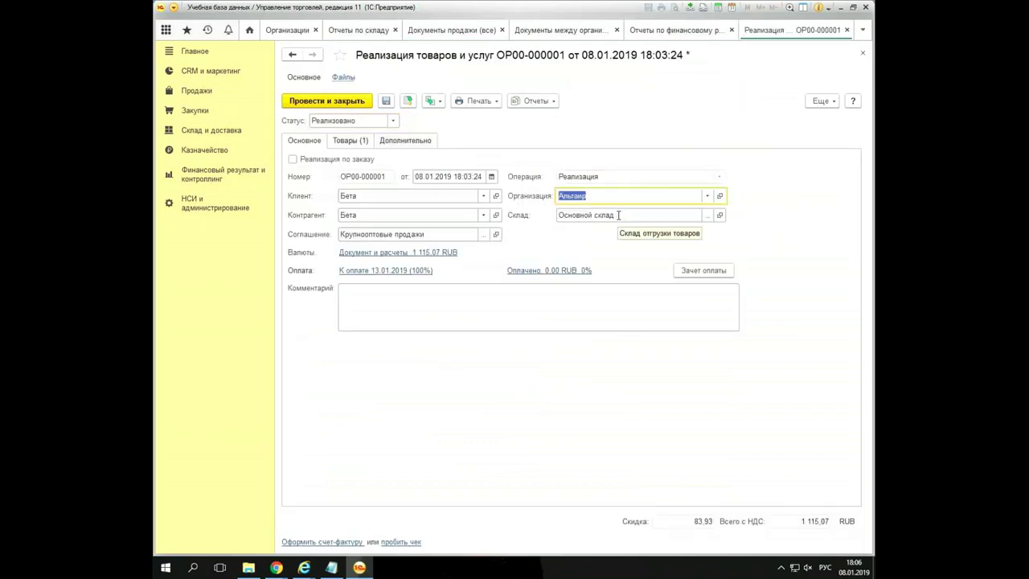
click(409, 102)
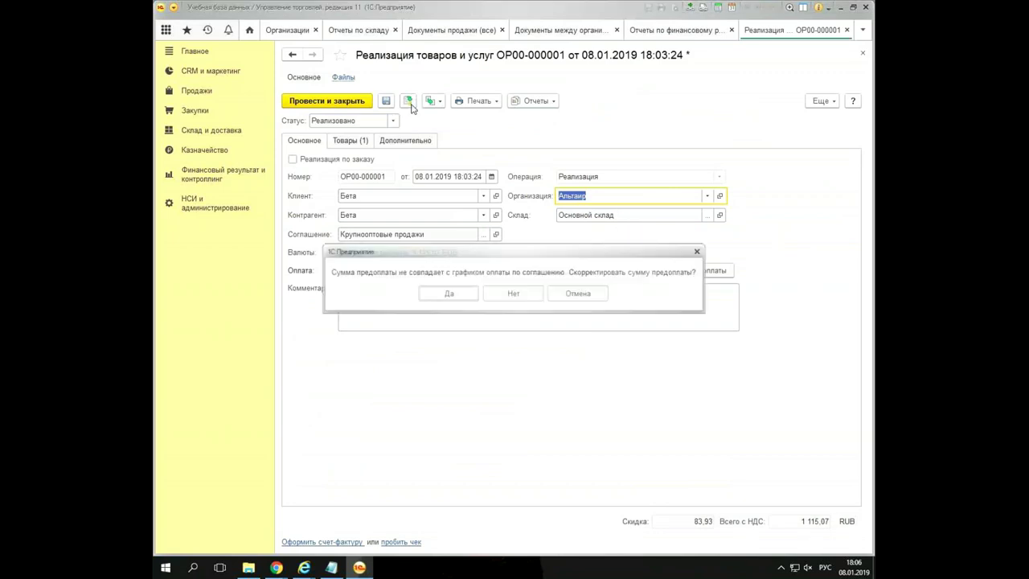
click(513, 293)
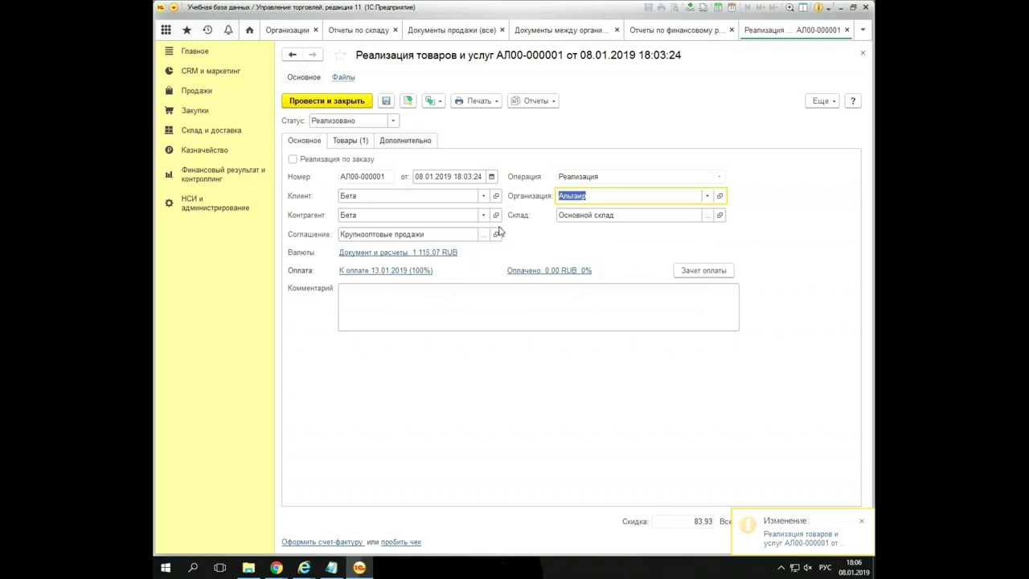
click(364, 93)
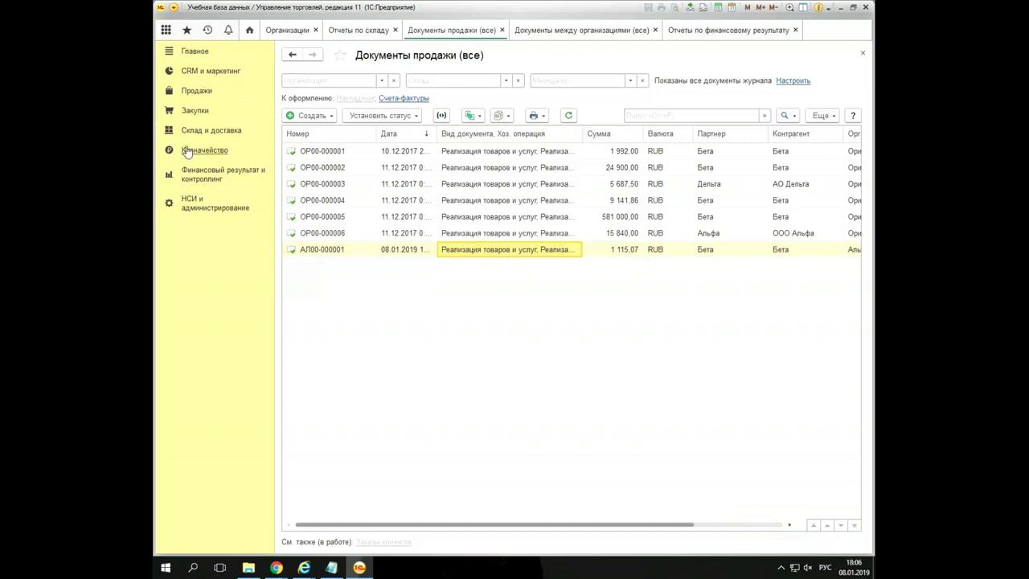
Examine which document types can be created between organizations, including commission reports, goods transfers and the kinds of goods return.
click(222, 175)
click(321, 123)
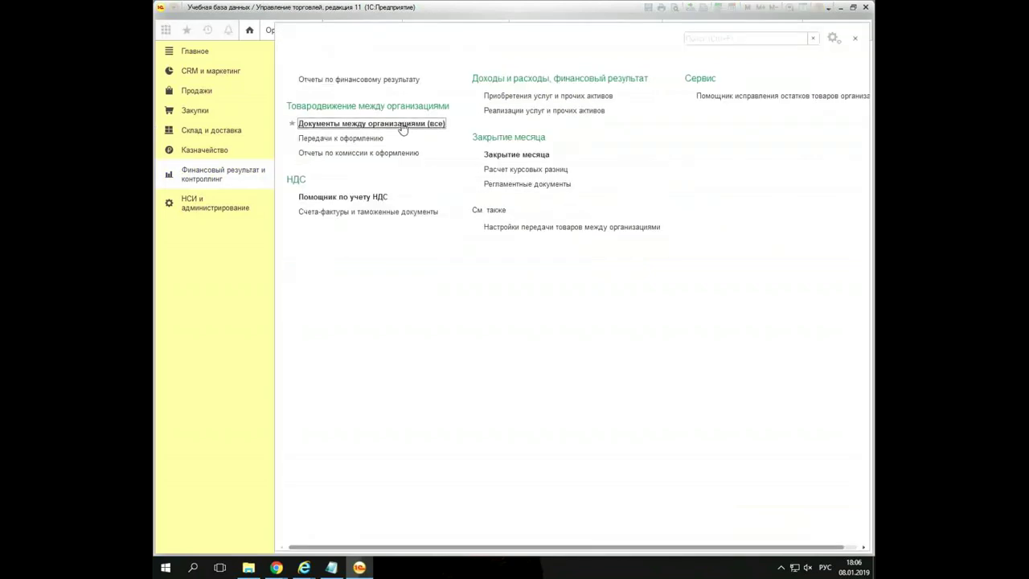
click(304, 115)
mouse_move(386, 186)
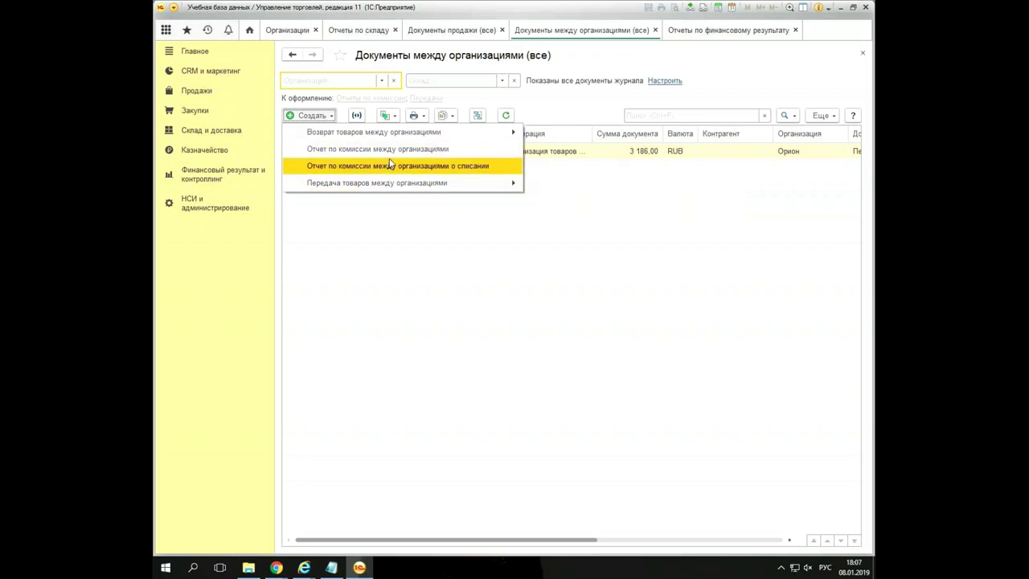
mouse_move(395, 137)
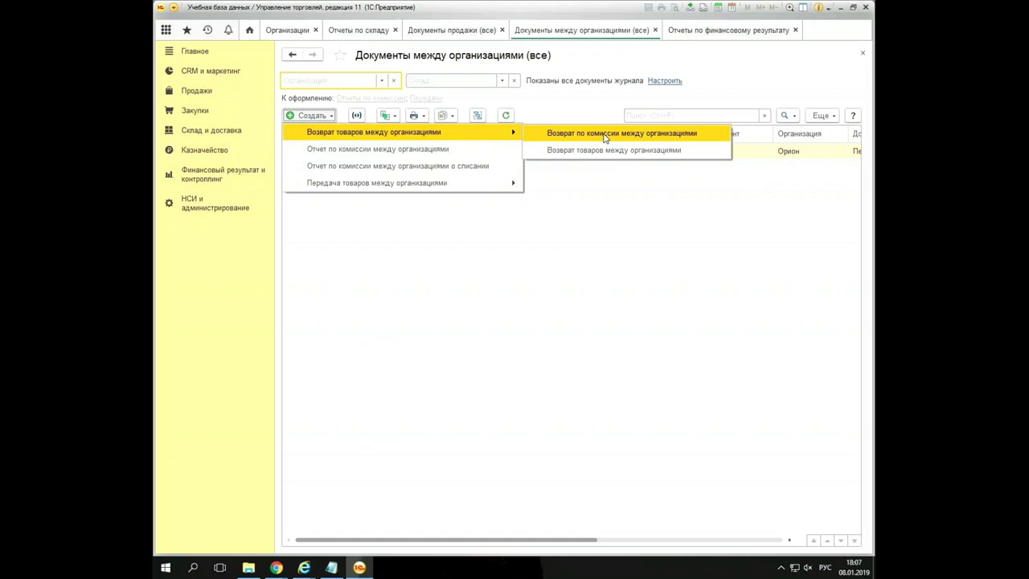
Open the non-cash payments list, examine the write-off operations such as Оплата другой организации, and close the list.
click(194, 177)
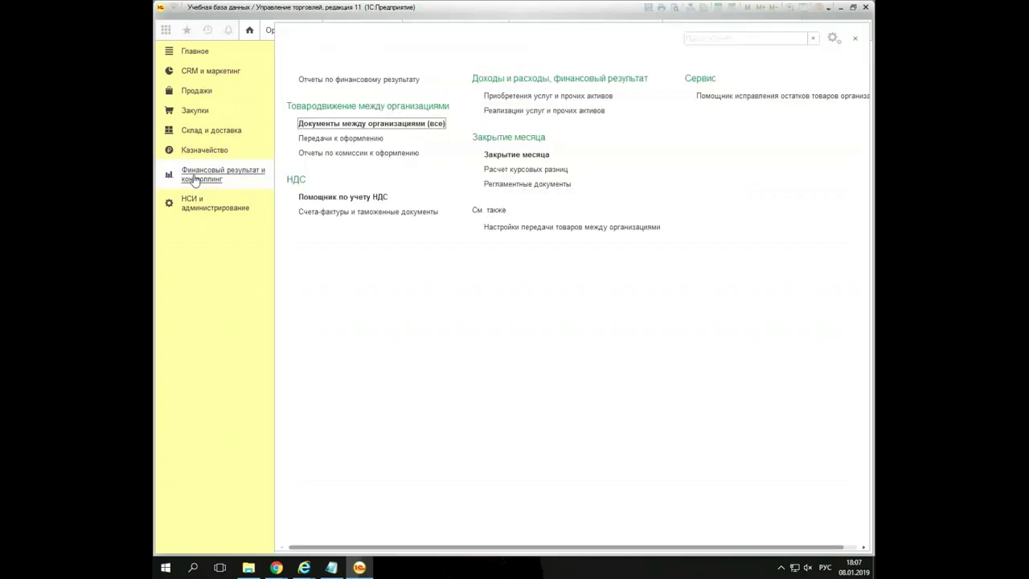
click(216, 150)
click(371, 256)
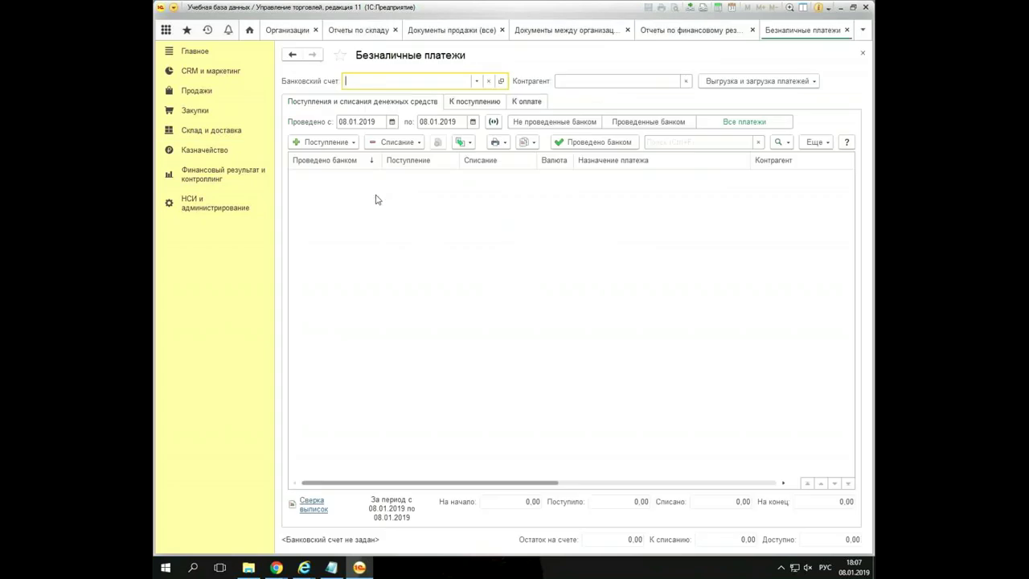
click(414, 143)
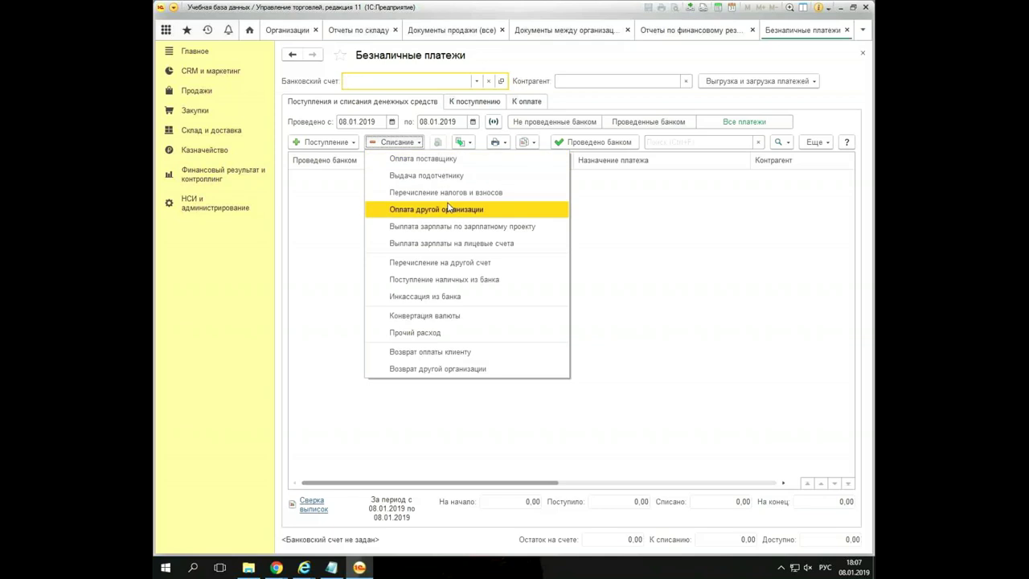
click(665, 244)
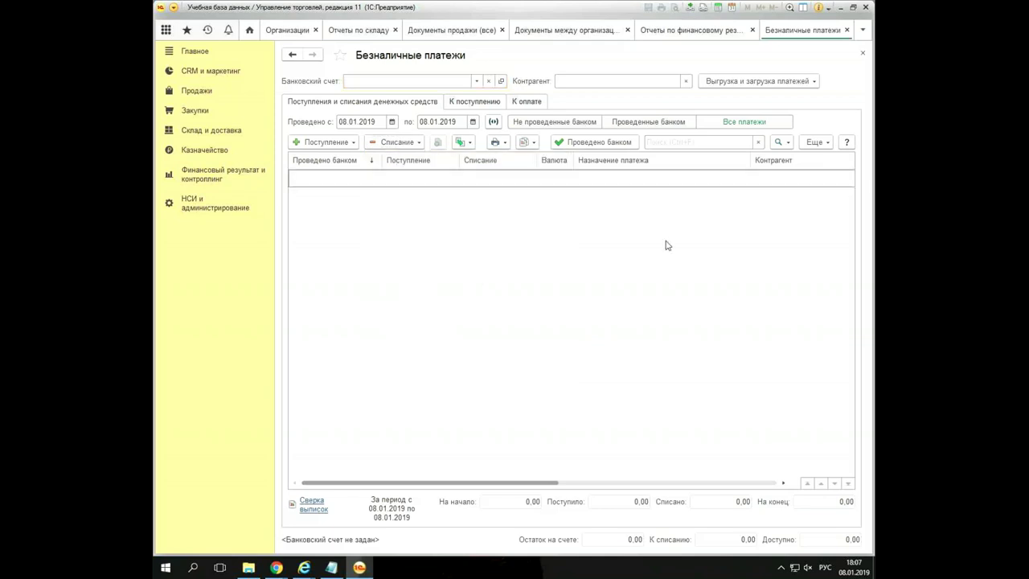
click(847, 30)
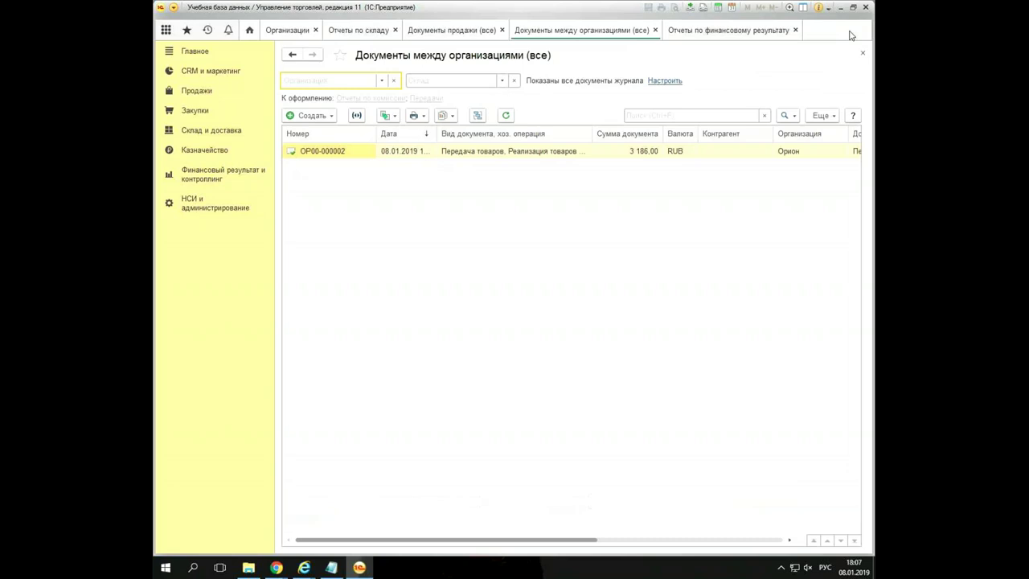
Close all the open document lists, report collections and the organizations list, leaving only the start page.
click(656, 34)
click(585, 32)
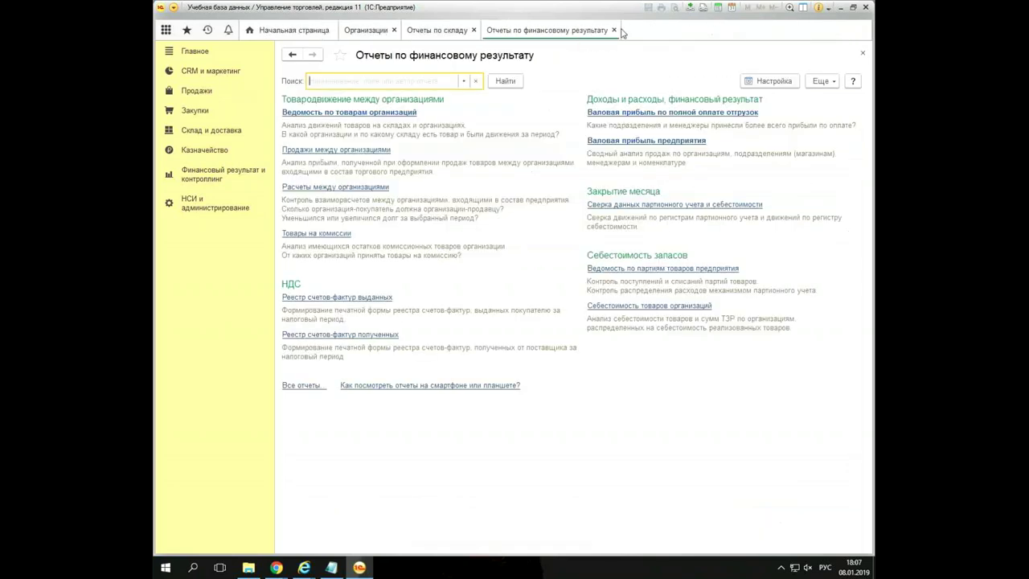
click(615, 30)
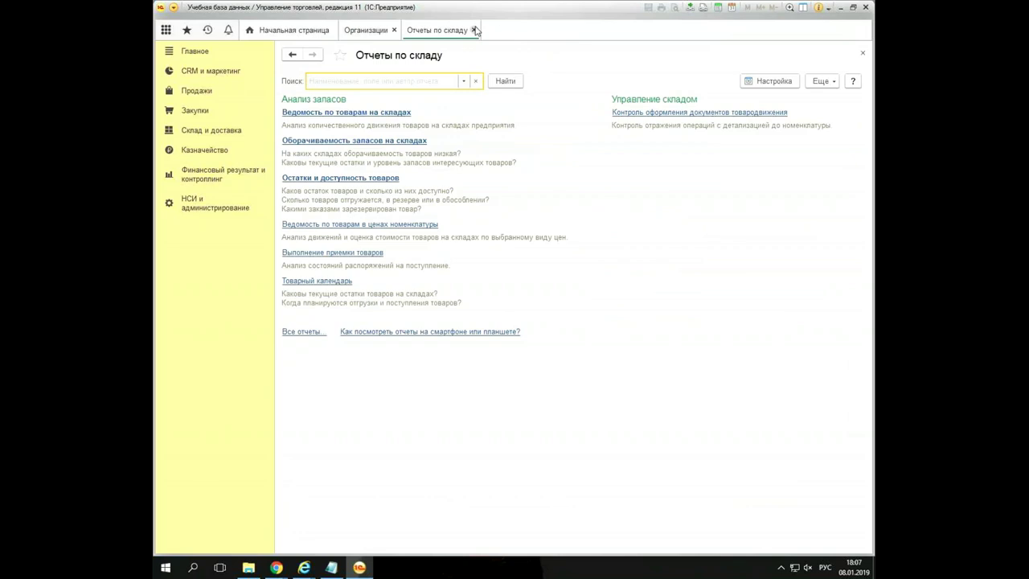
click(473, 30)
click(395, 30)
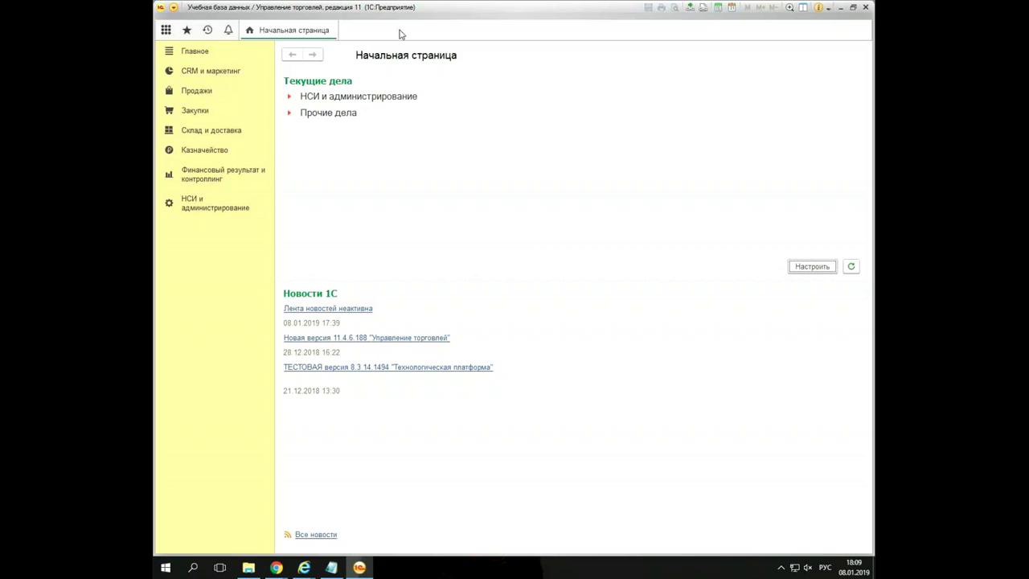
Generate the warehouse report Ведомость по товарам на складах and check the closing balances of Ксерокс and Принтер Эпсон.
click(189, 135)
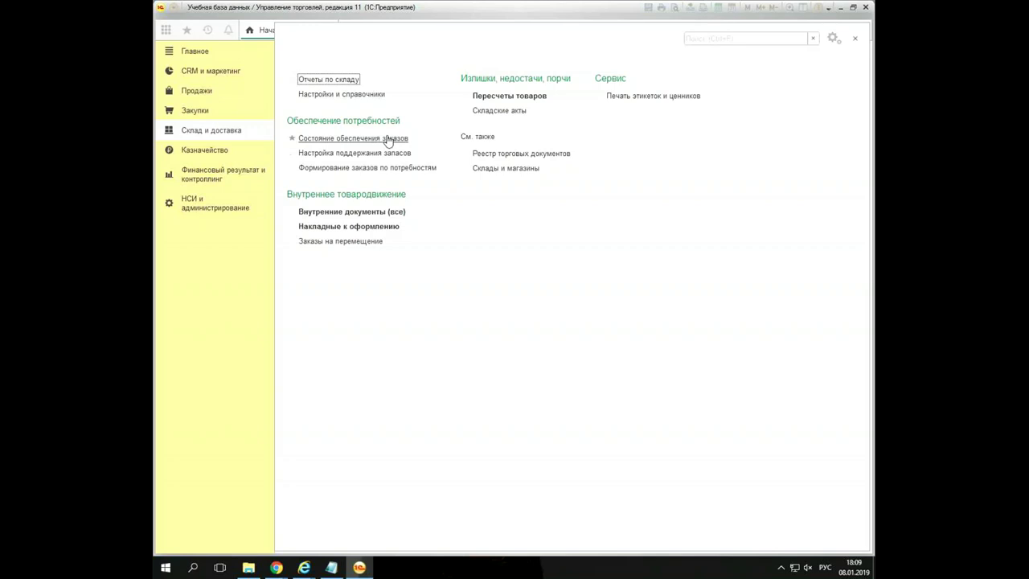
click(339, 78)
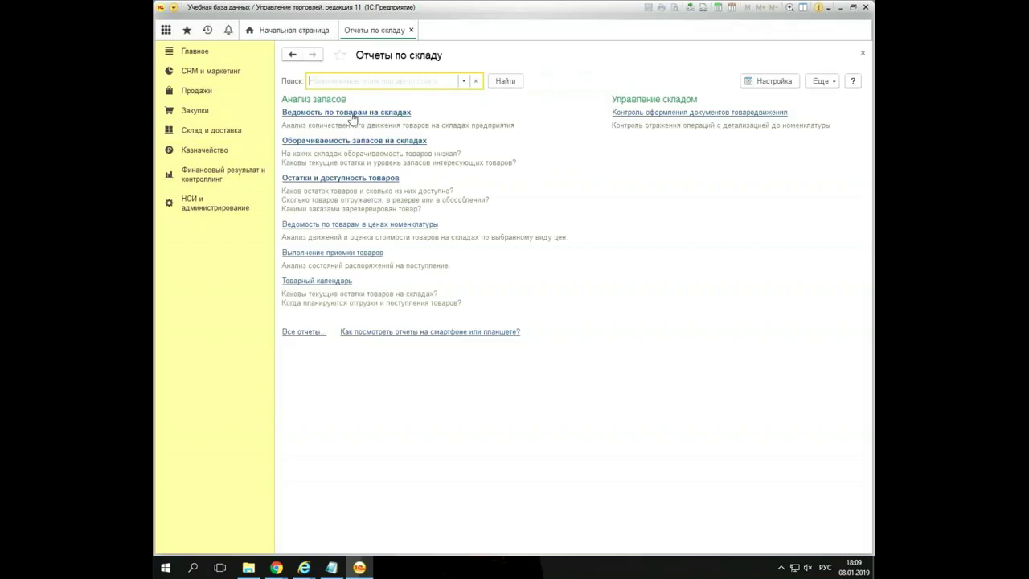
click(354, 110)
click(327, 121)
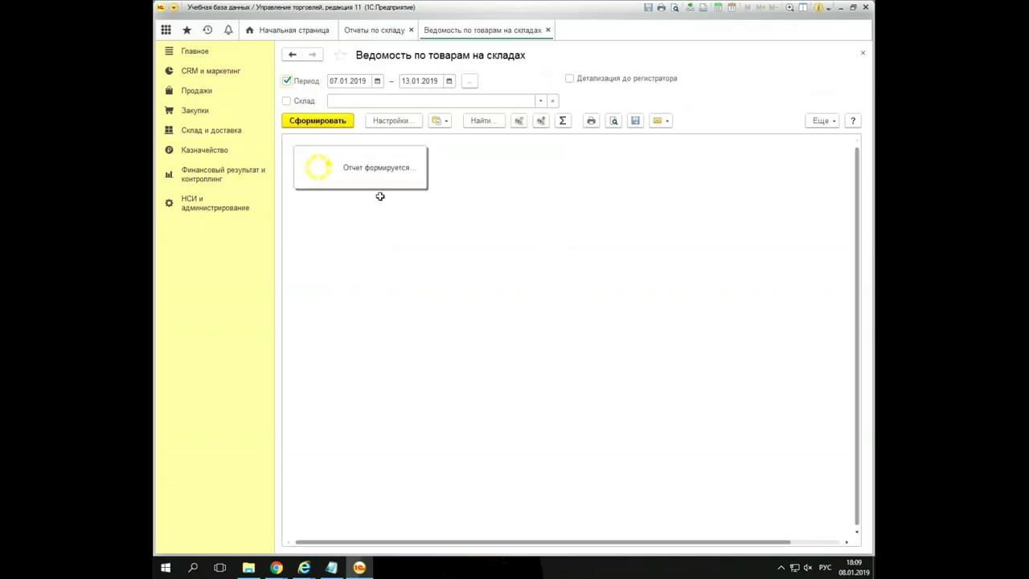
click(373, 277)
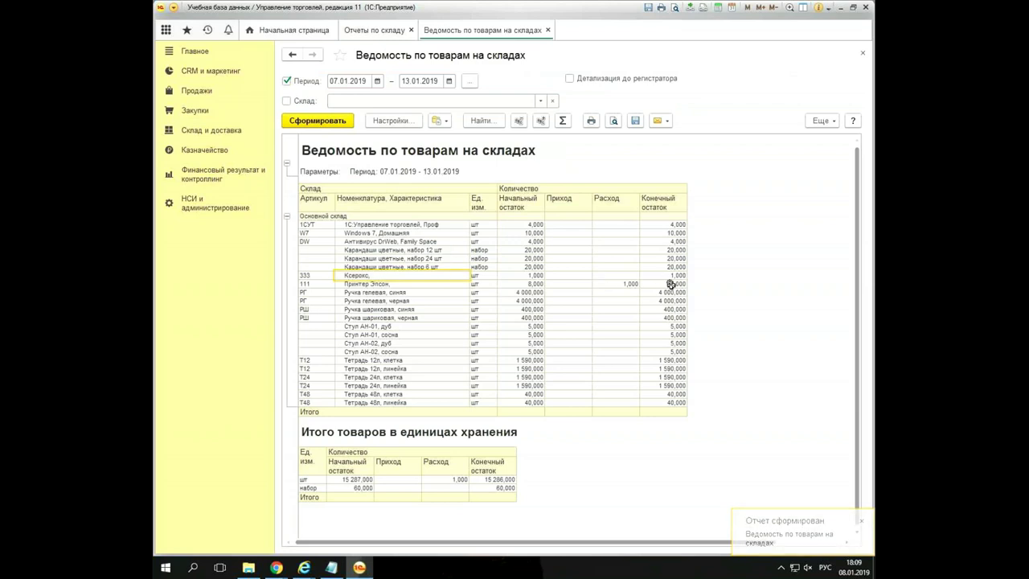
click(680, 277)
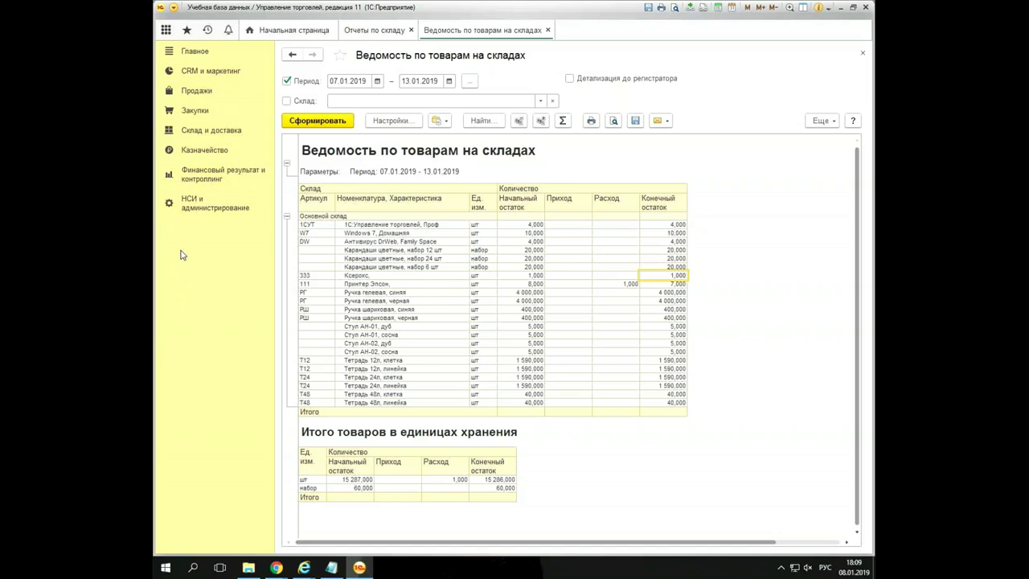
Set the goods transfer setting from owner Орион to seller Альтаир to Продажа, save it, and close the transfer settings.
click(207, 179)
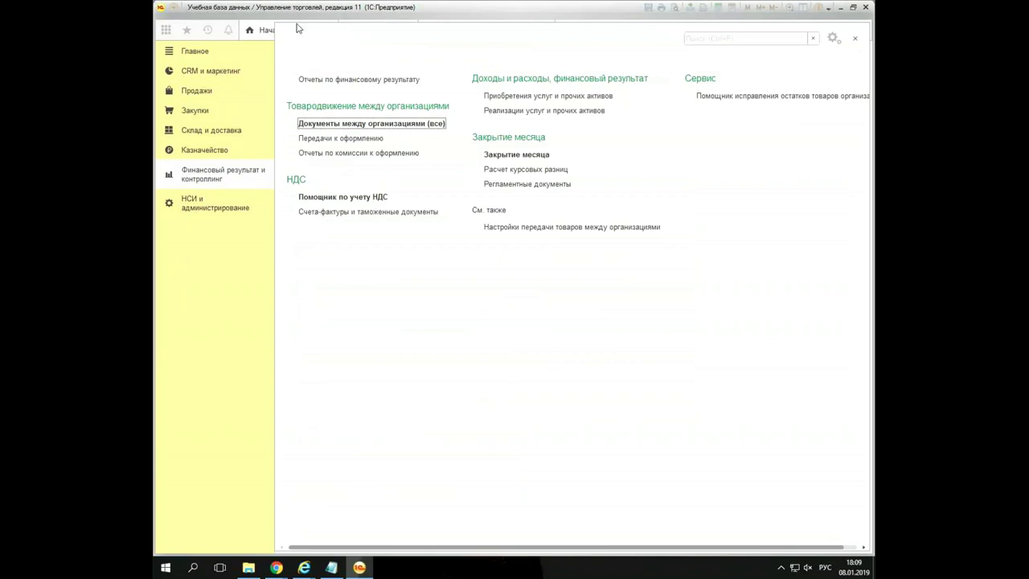
click(572, 228)
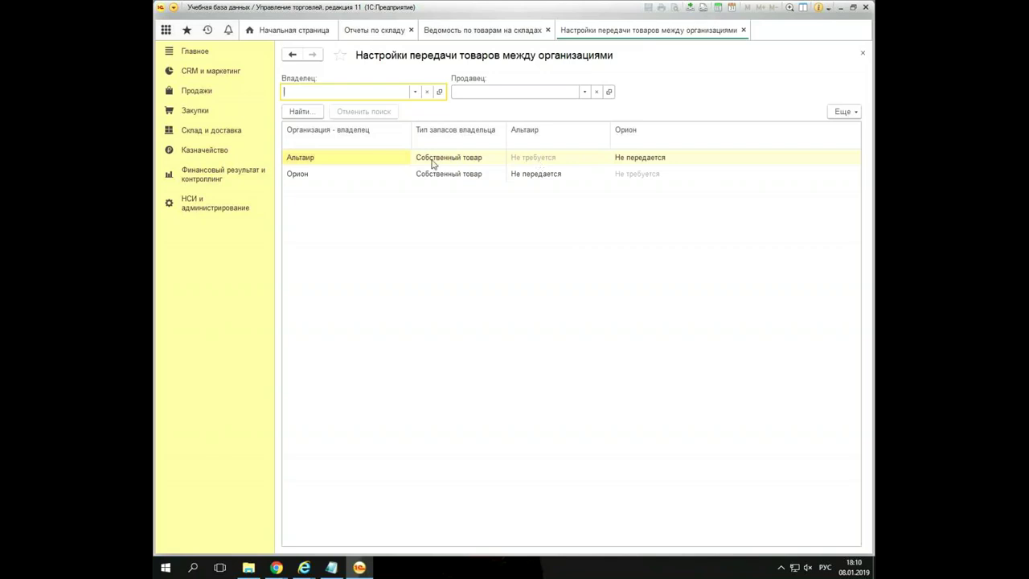
click(329, 179)
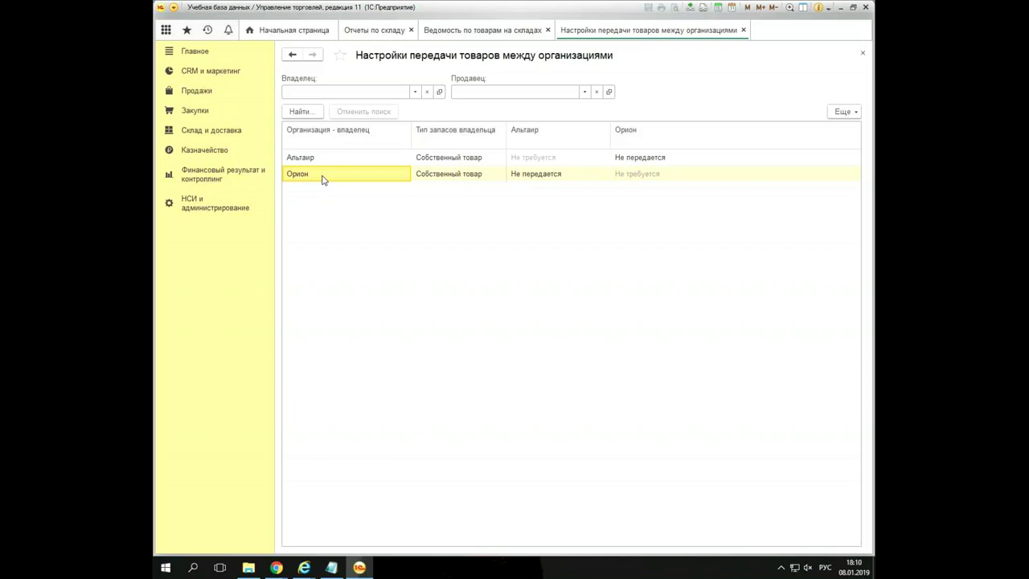
click(561, 179)
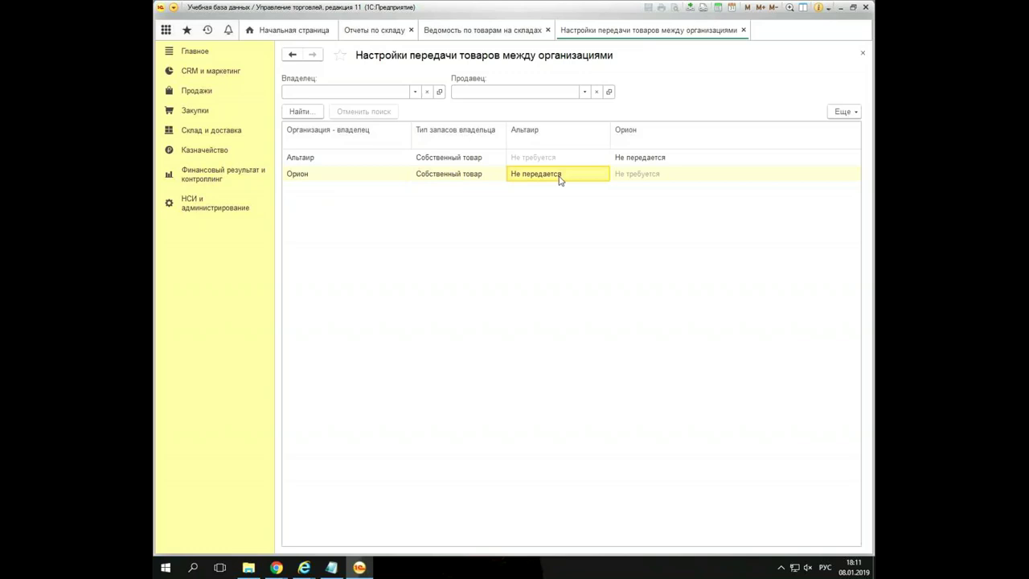
double_click(589, 179)
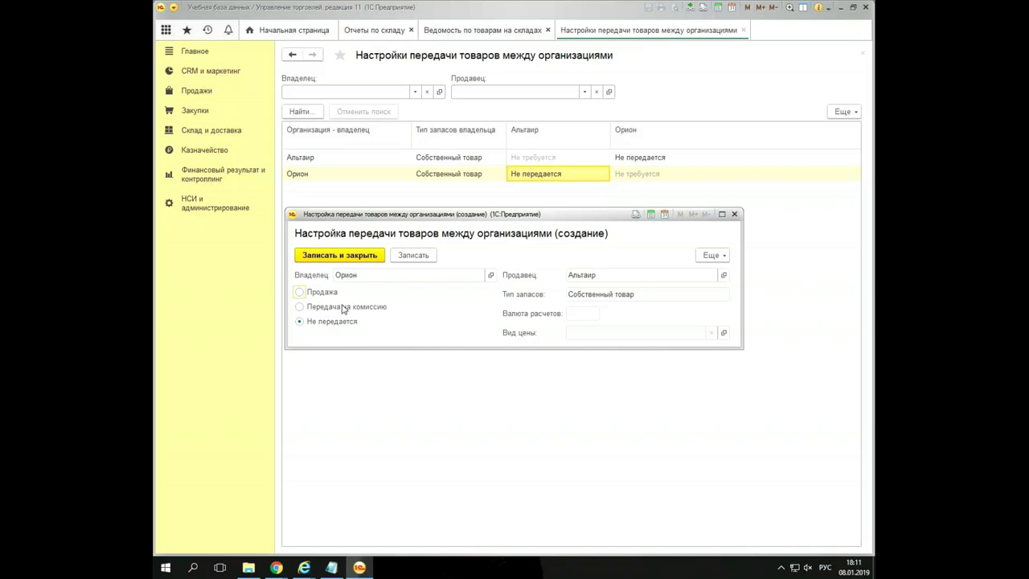
click(300, 293)
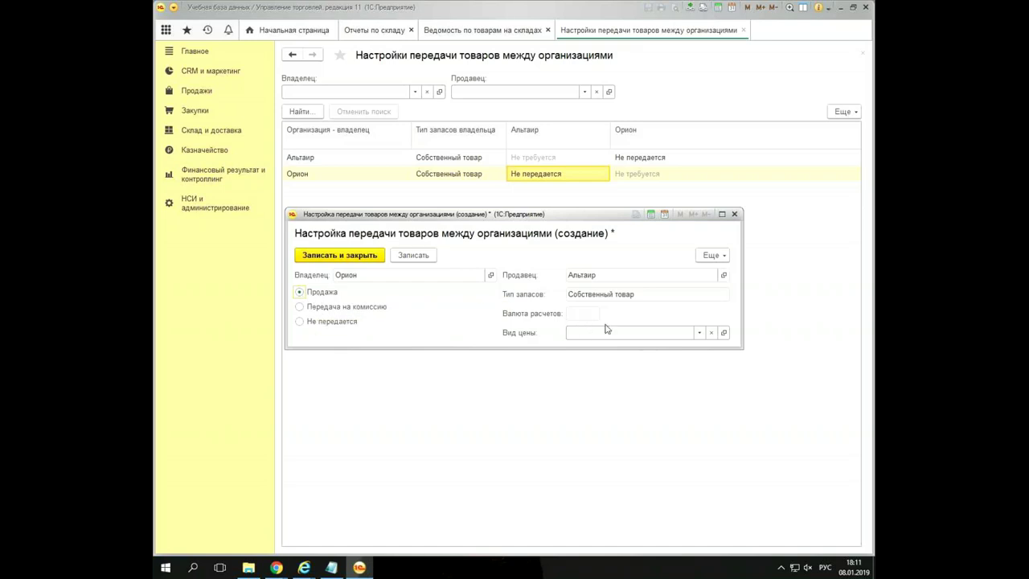
click(328, 256)
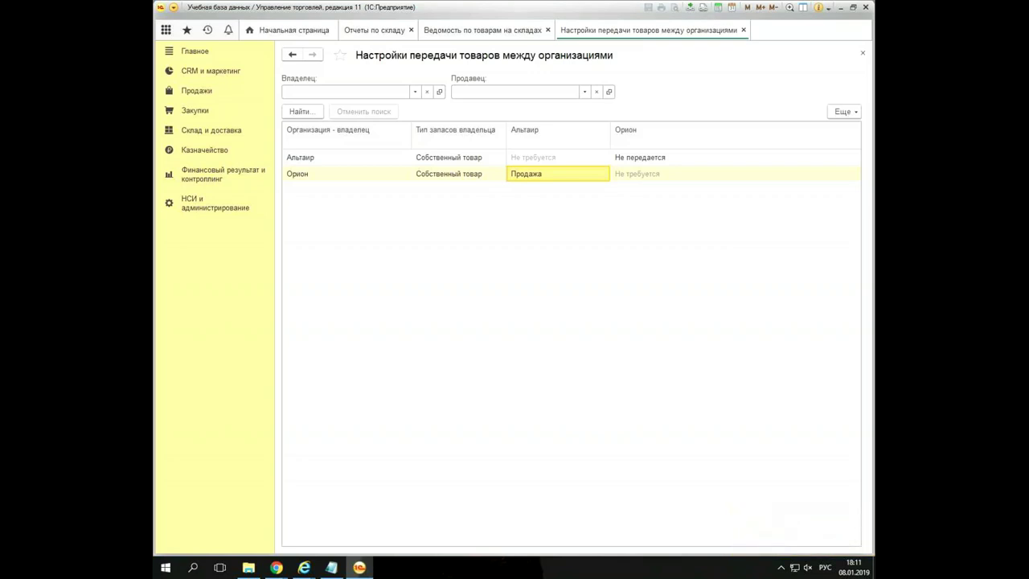
click(744, 30)
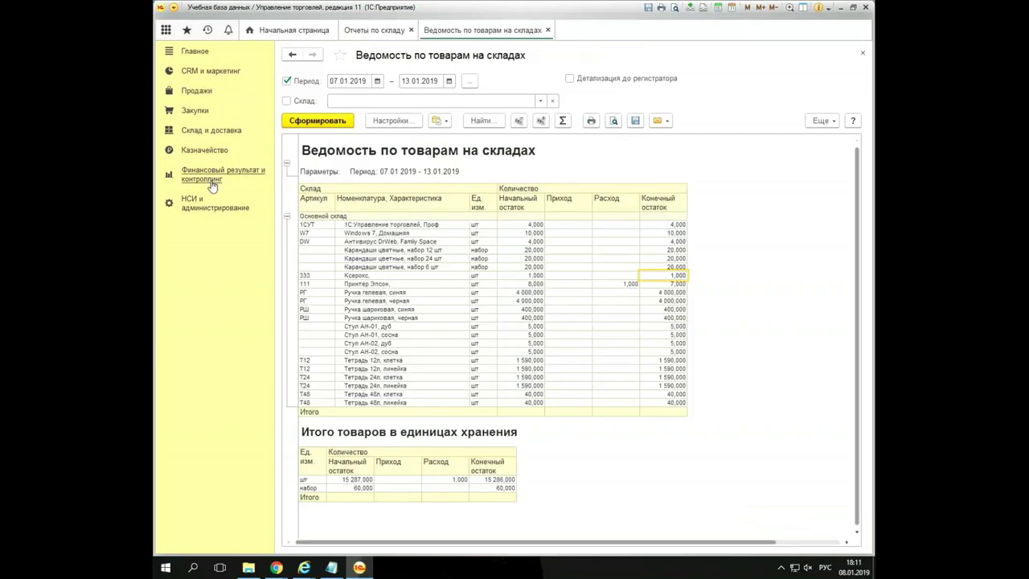
Generate the report Ведомость по товарам организаций, check the balances of Принтер Эпсон and Ксерокс by organization, and close the report.
click(213, 185)
click(391, 76)
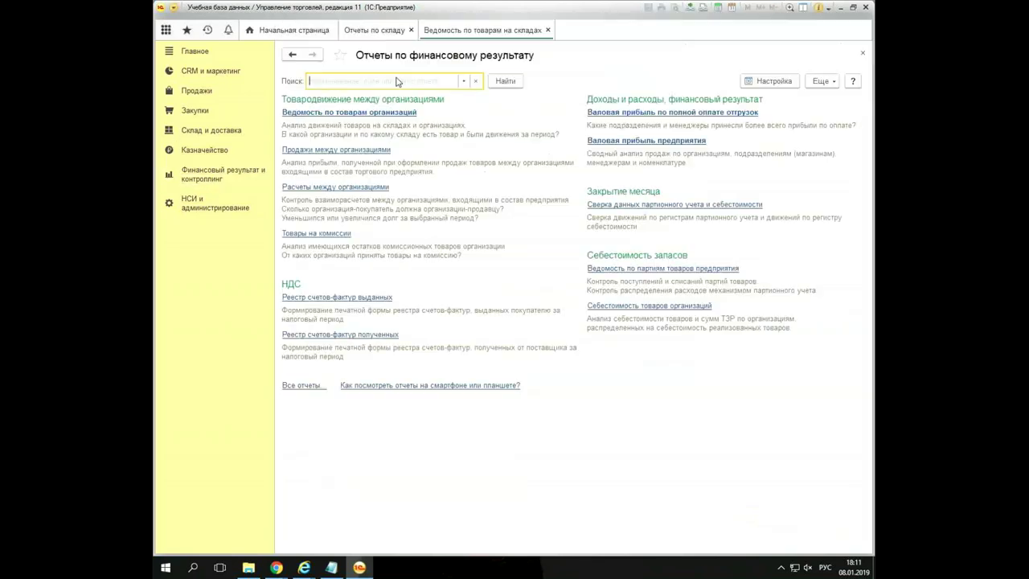
click(352, 117)
click(334, 121)
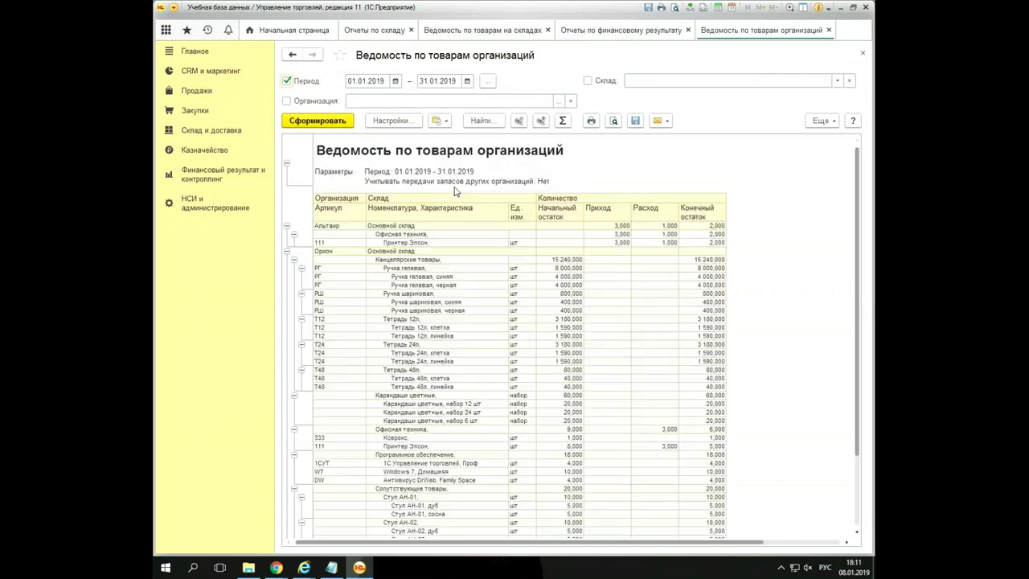
click(342, 227)
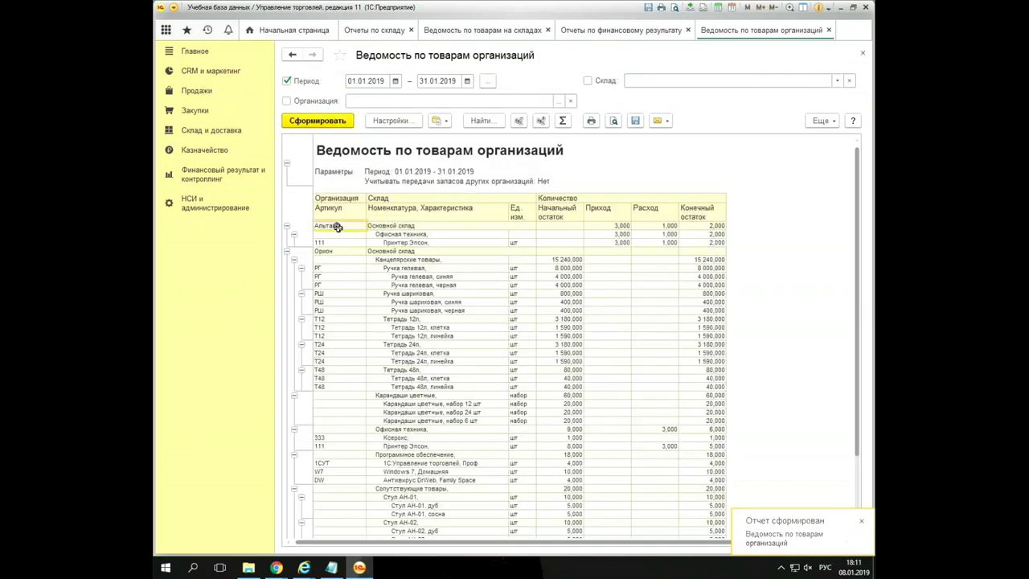
click(426, 244)
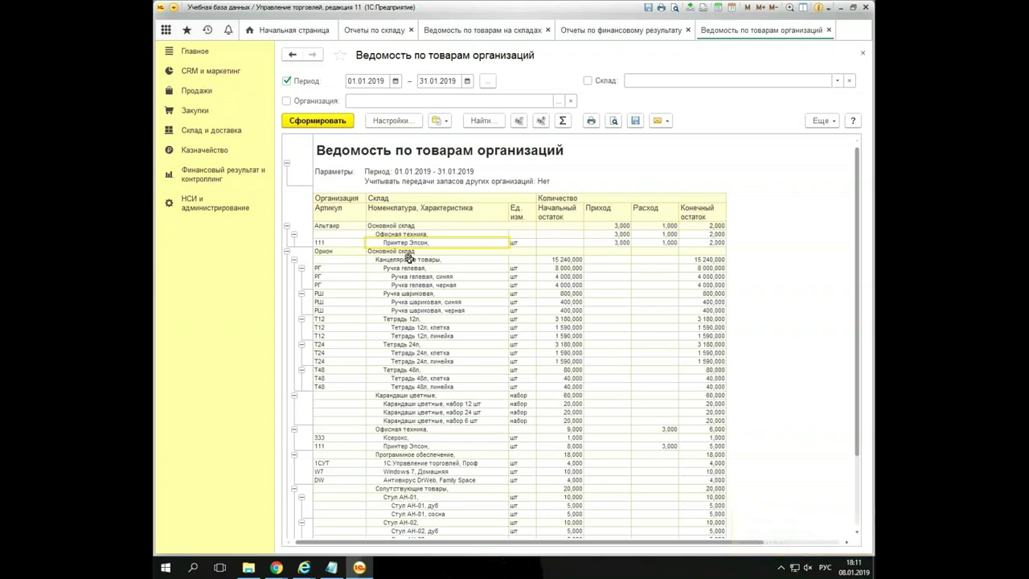
click(416, 436)
click(701, 438)
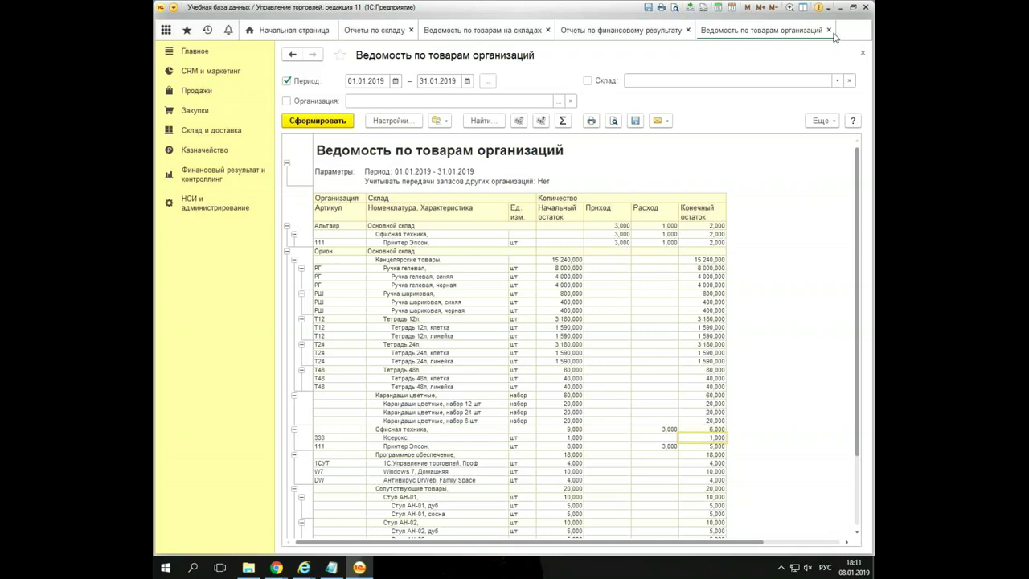
click(830, 30)
Open the list of all sales documents and copy Альтаир's sale АЛ00-000001 to client Бета into a new document.
click(197, 91)
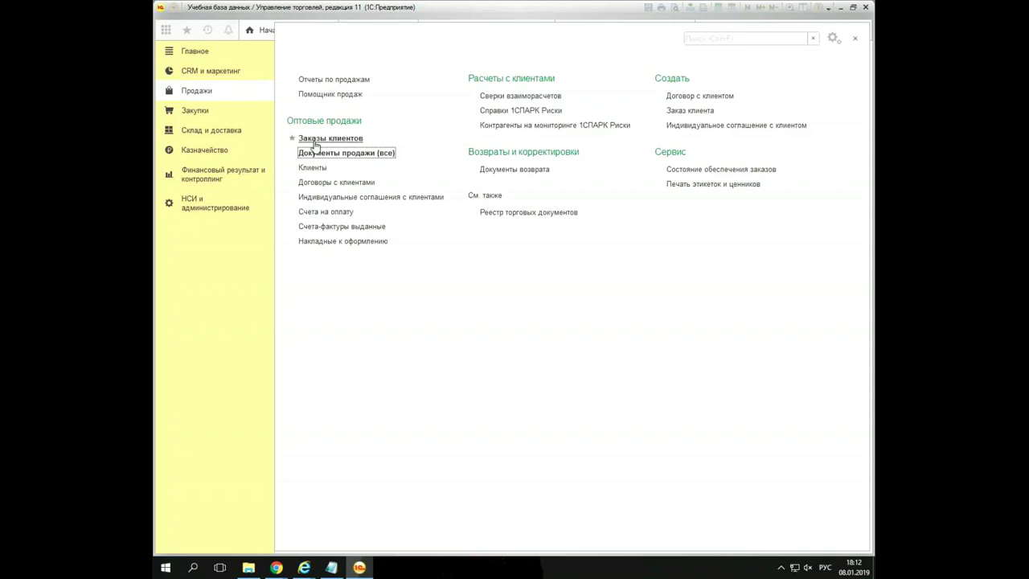
click(332, 153)
right_click(456, 252)
click(509, 272)
Replace the item Принтер Эпсон with Ксерокс in the new sale's goods table, keeping the quantity of 1.
click(331, 144)
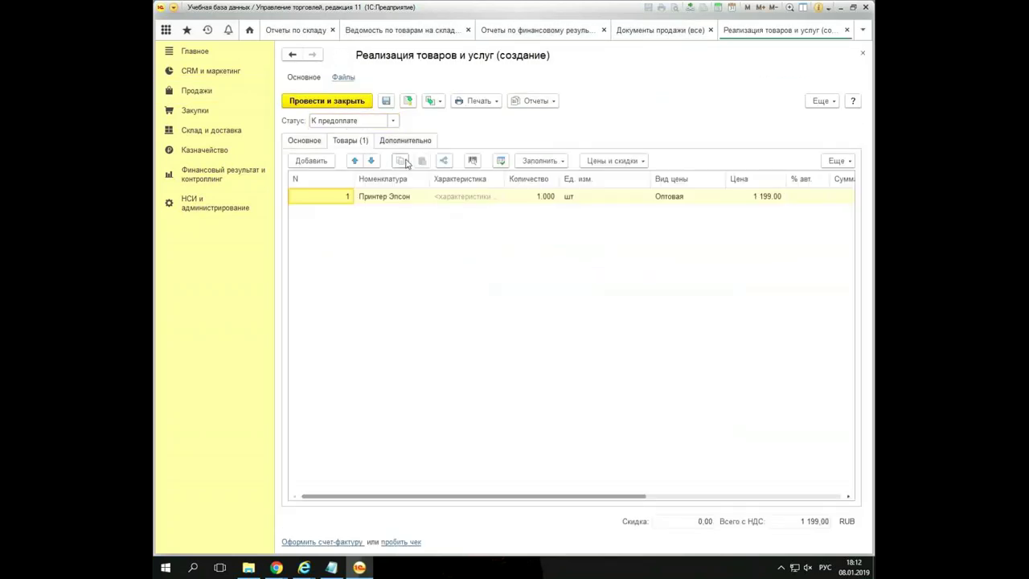
click(391, 201)
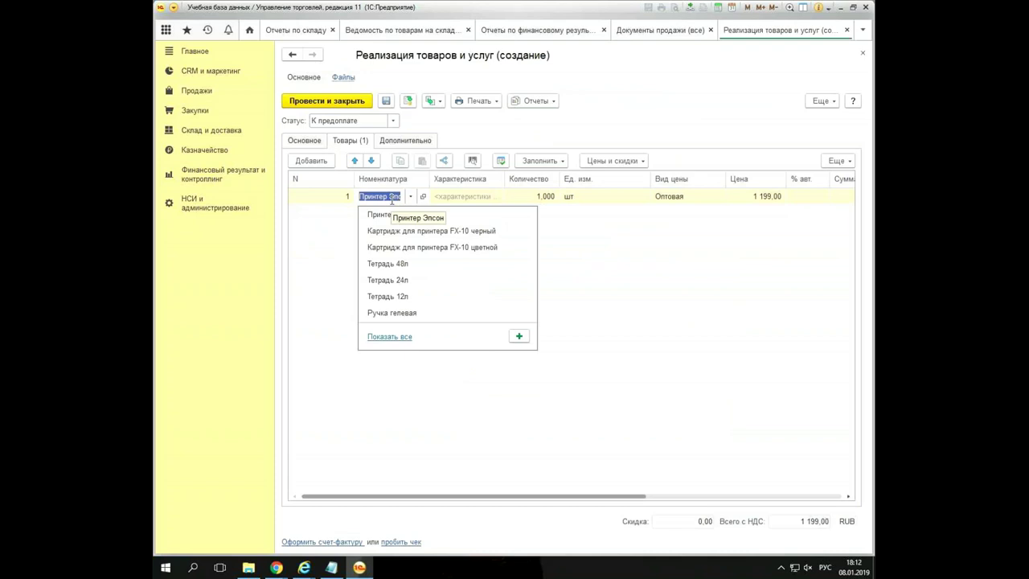
text(кс)
click(402, 215)
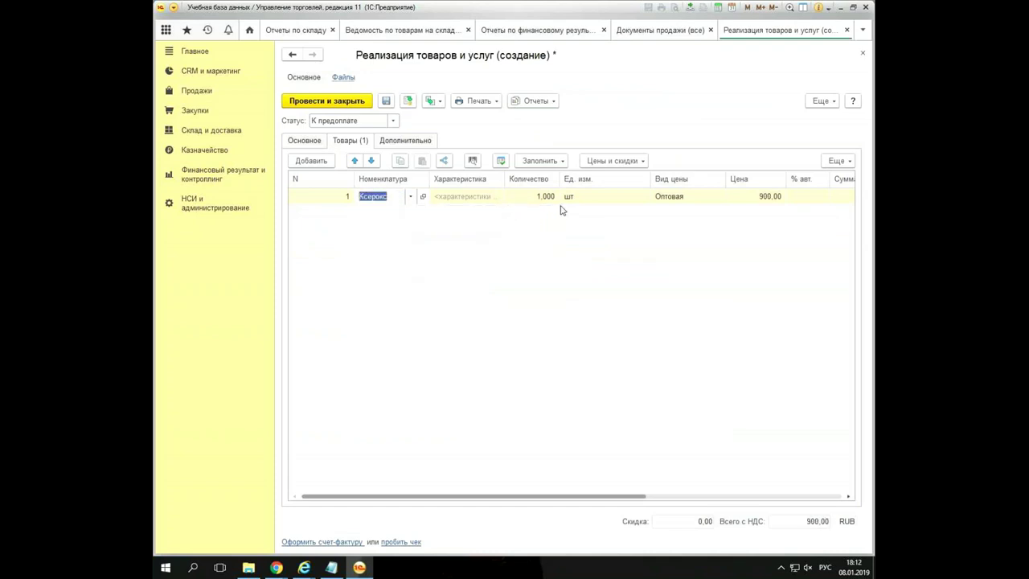
click(547, 198)
click(529, 263)
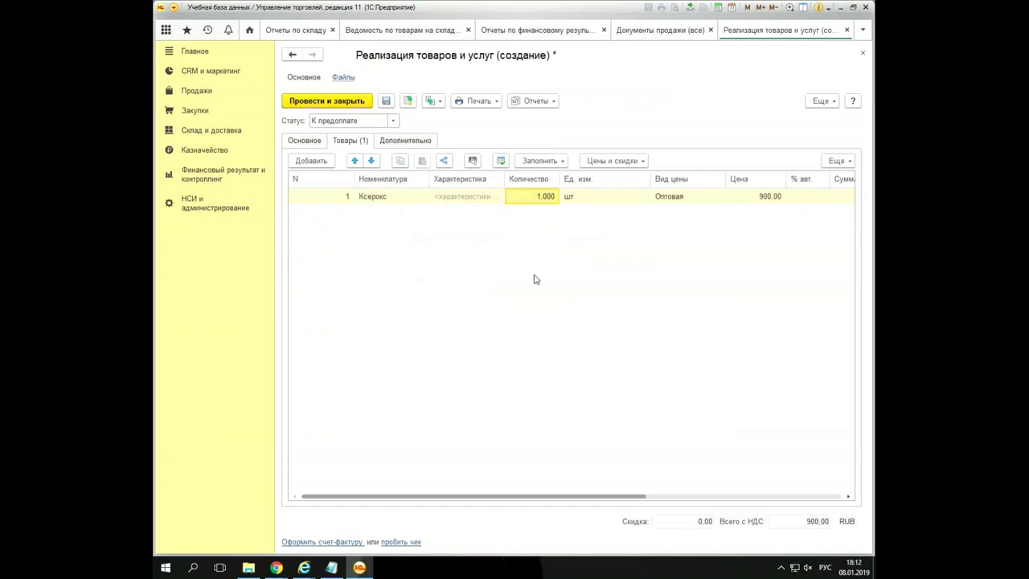
Set the sale's status to Реализовано, post it with automatic discounts calculated, review its goods, and close it.
click(303, 141)
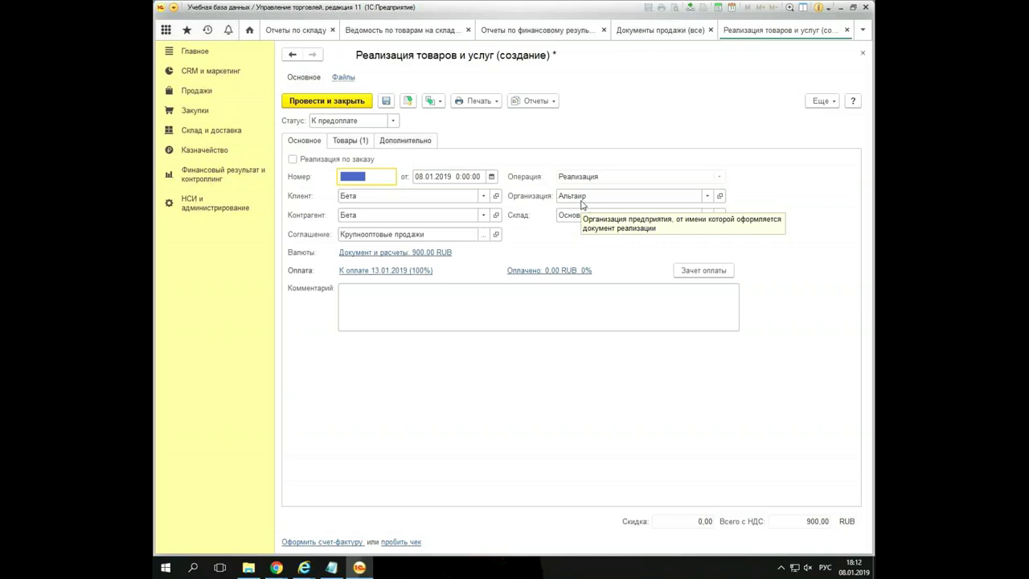
click(392, 121)
click(397, 153)
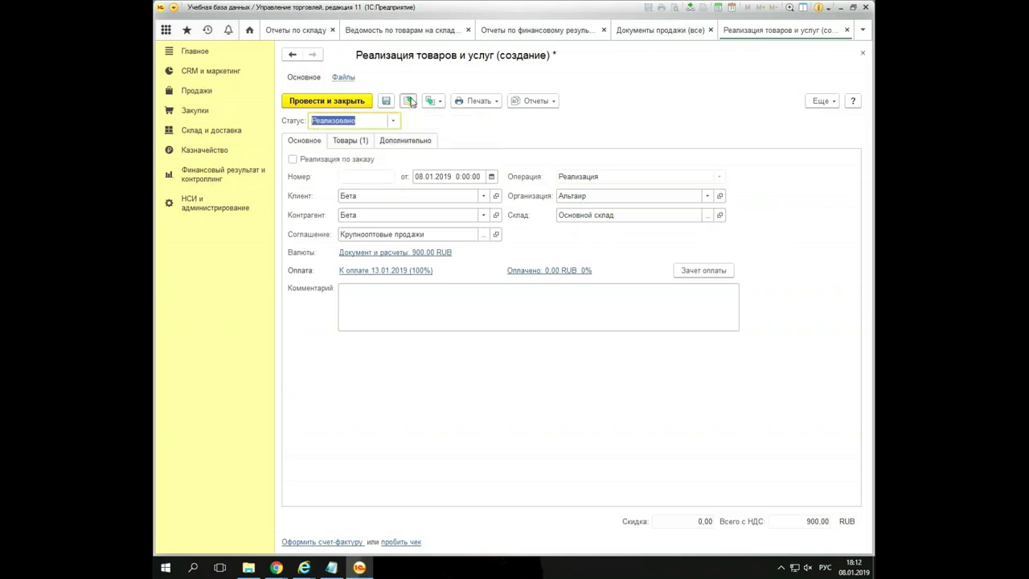
click(410, 101)
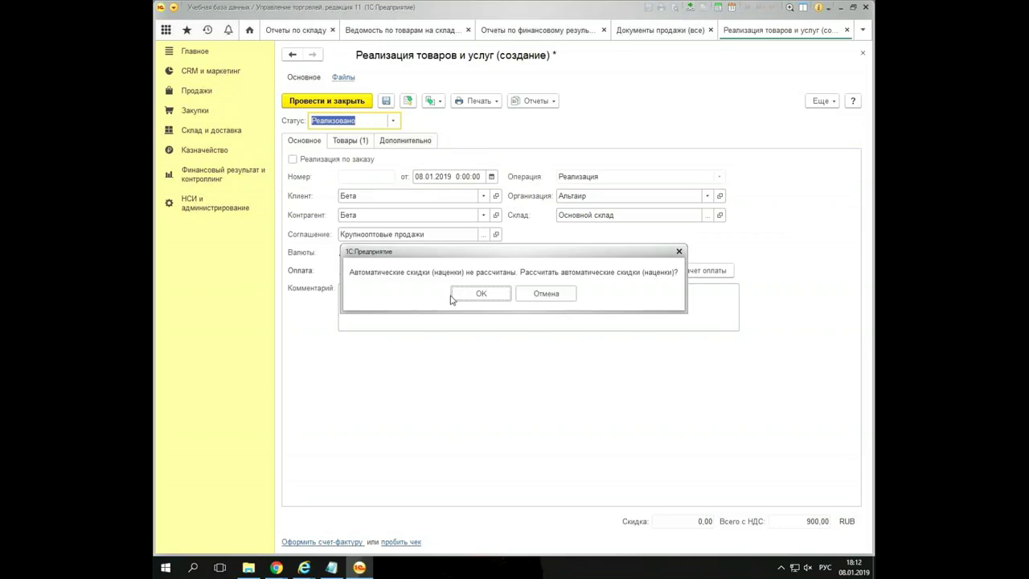
click(499, 296)
click(511, 294)
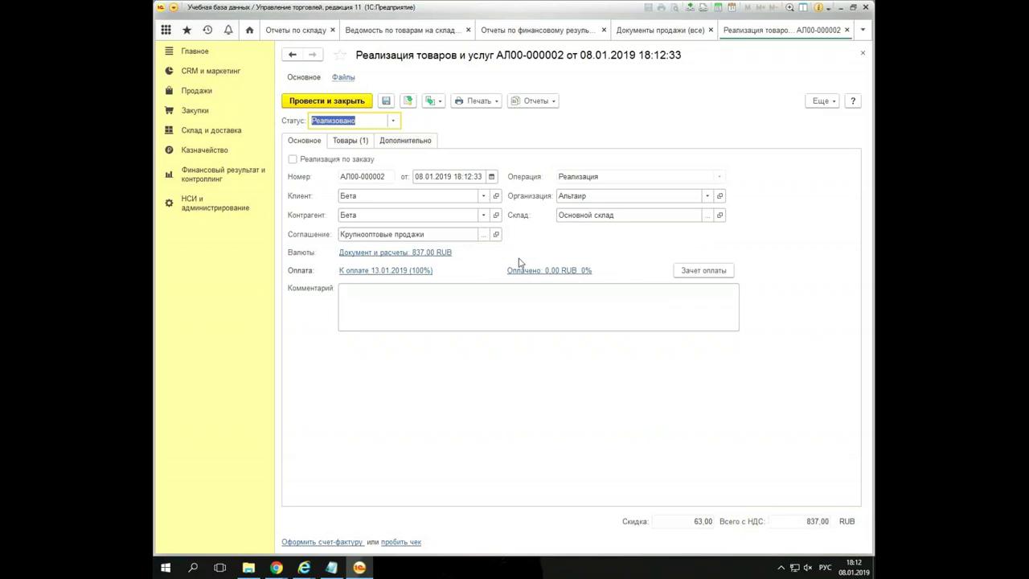
click(341, 141)
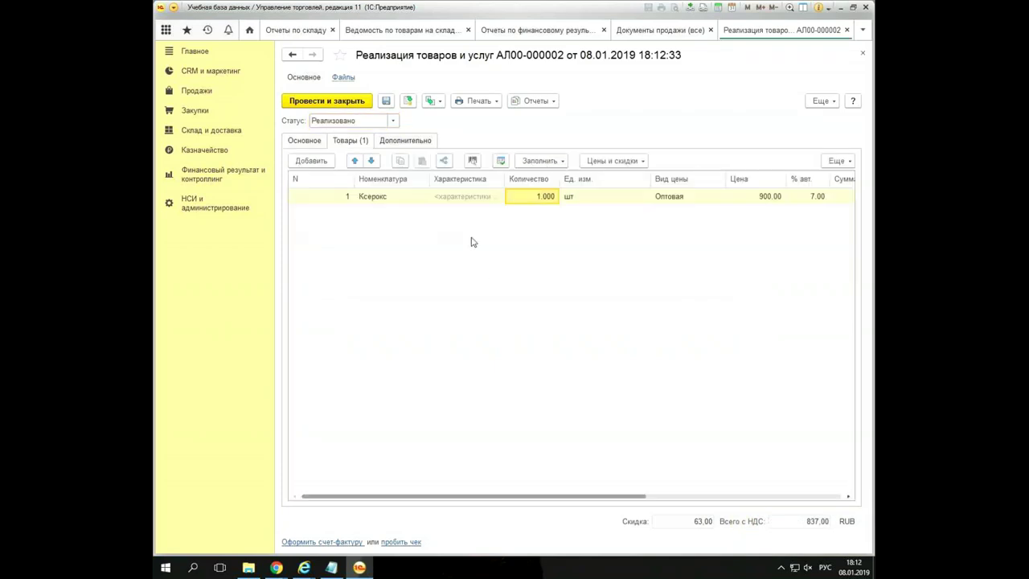
click(330, 106)
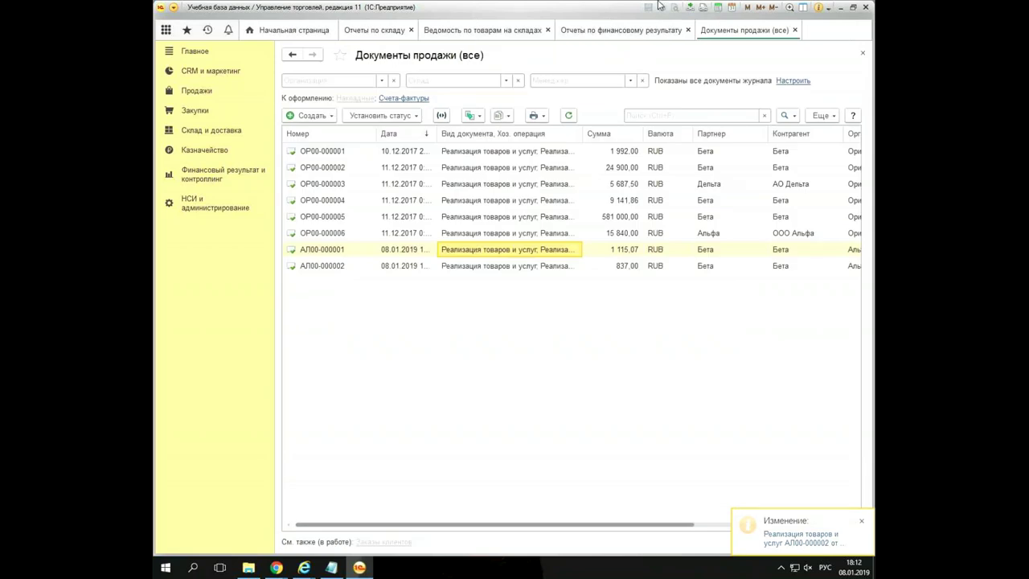
Regenerate the report Ведомость по товарам организаций, check the receipt and expense of Ксерокс for Альтаир and Орион, and close it.
click(598, 32)
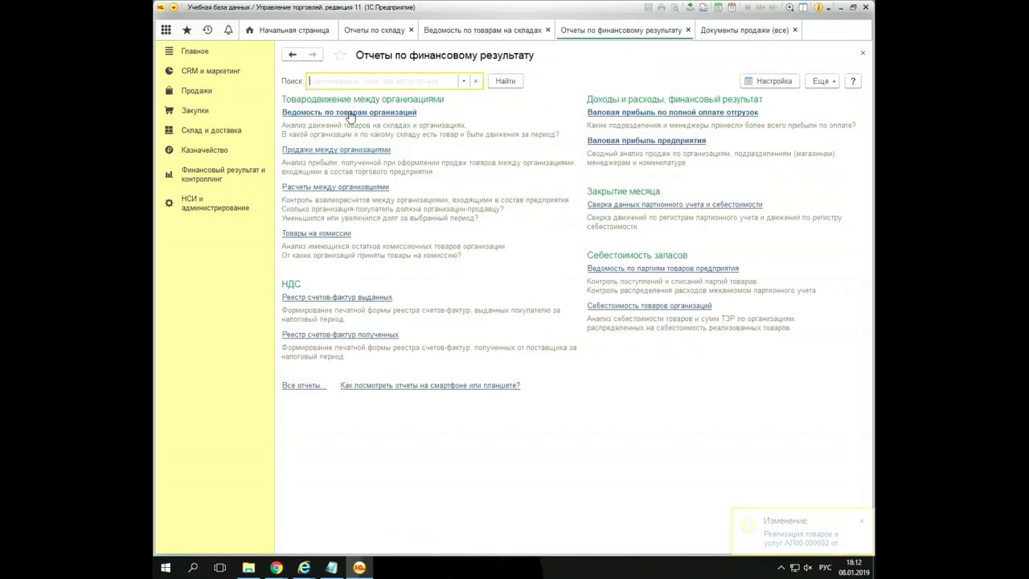
click(349, 114)
click(326, 121)
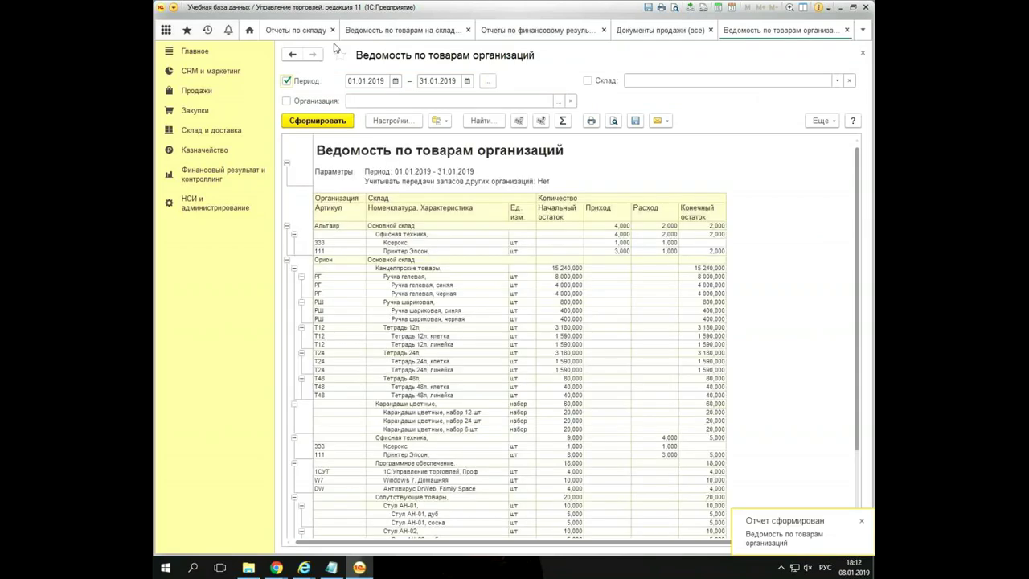
click(620, 248)
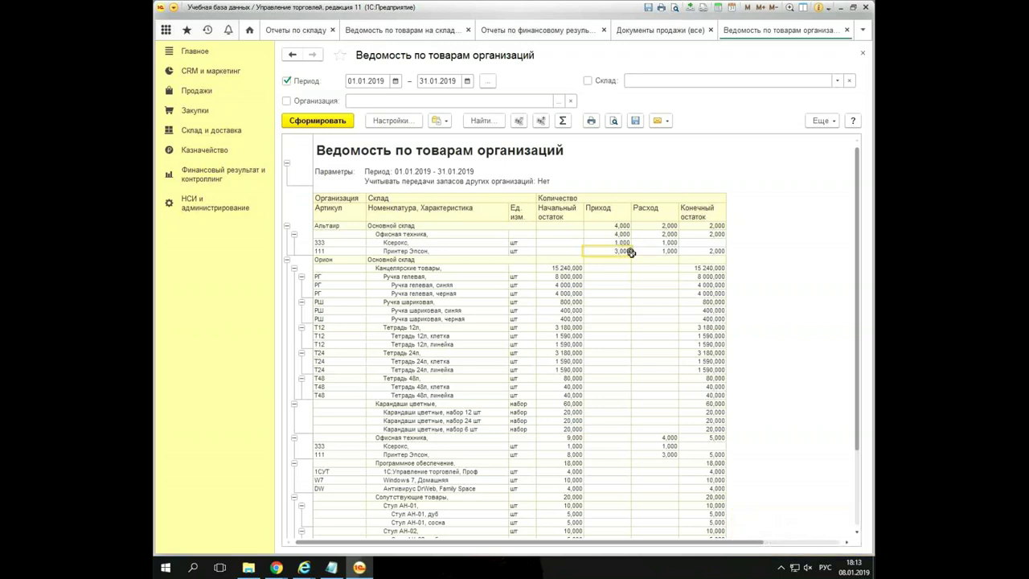
click(617, 243)
click(658, 446)
click(665, 242)
click(847, 30)
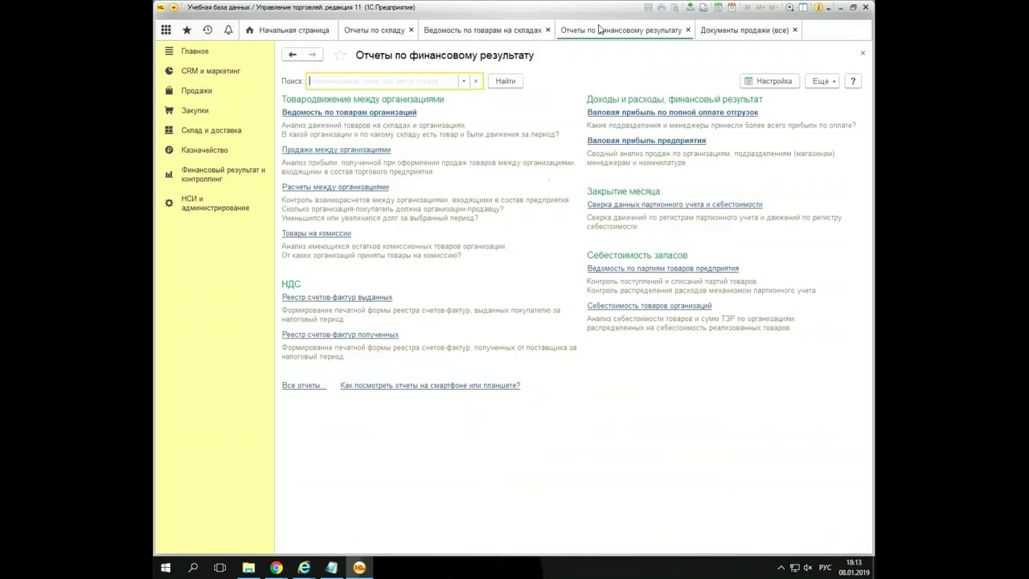
Open Передачи товаров к оформлению and create the transfer document for the entry from Орион to Альтаир.
click(199, 169)
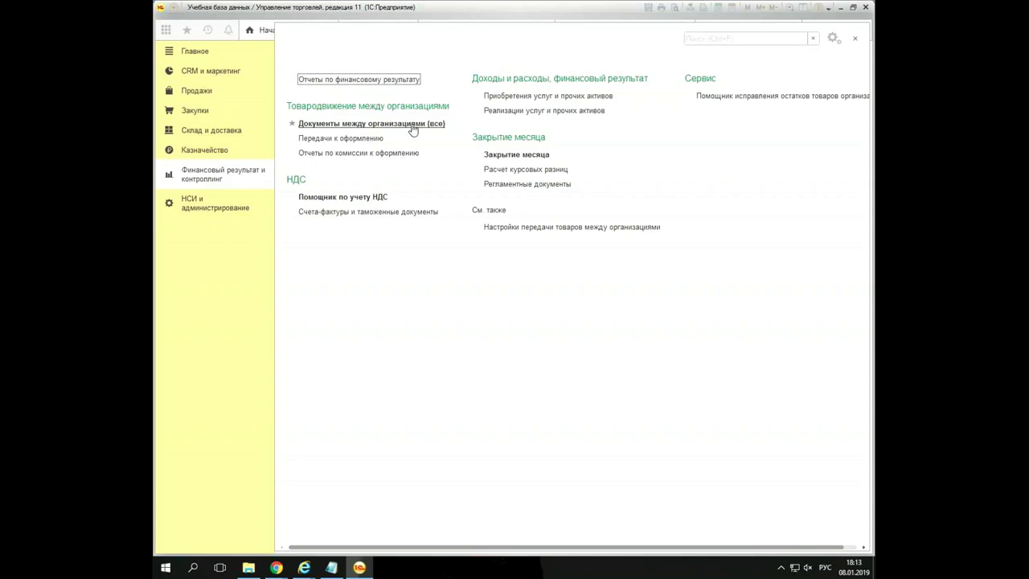
click(351, 140)
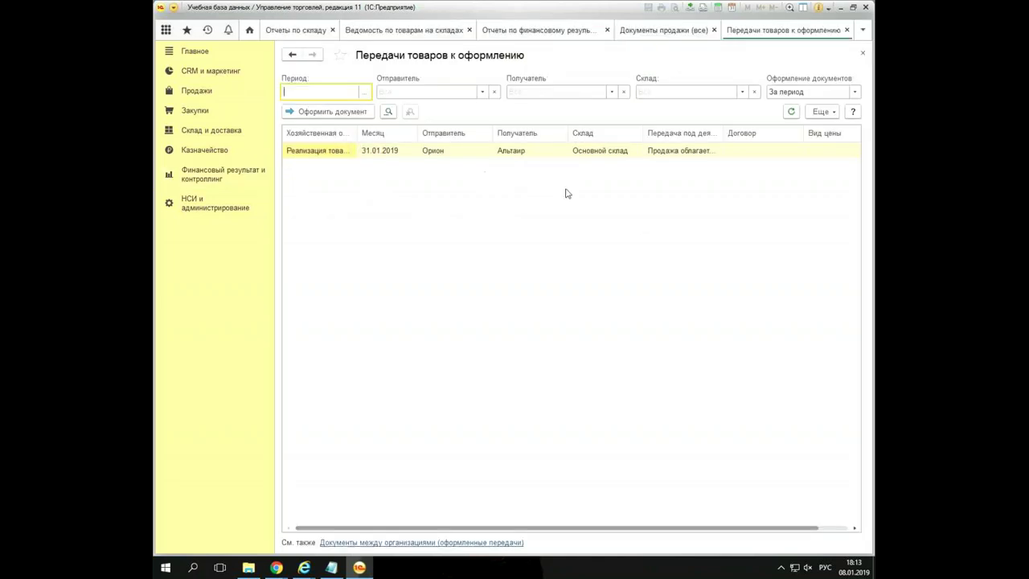
click(531, 155)
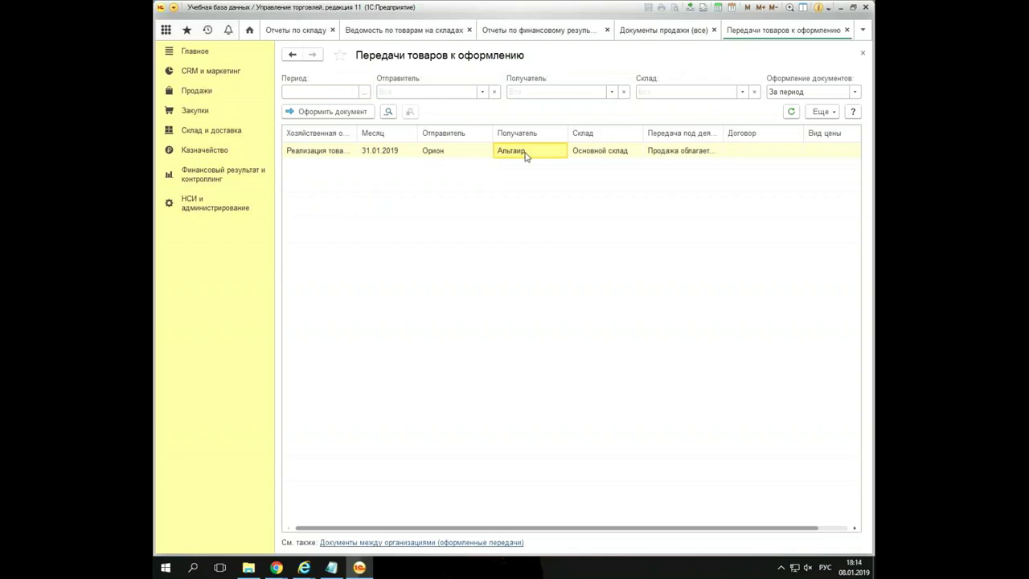
click(374, 154)
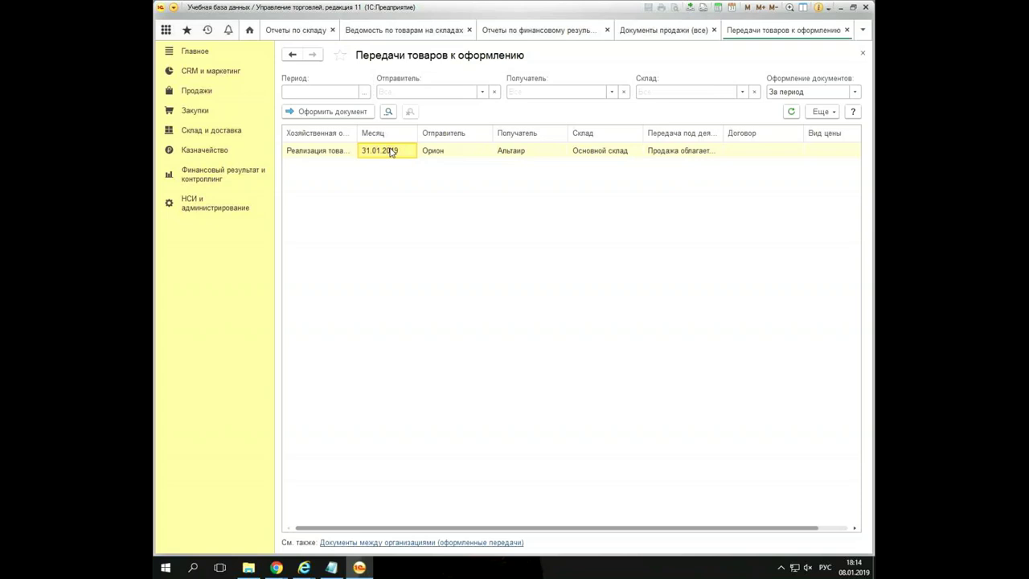
click(324, 154)
click(394, 155)
click(338, 114)
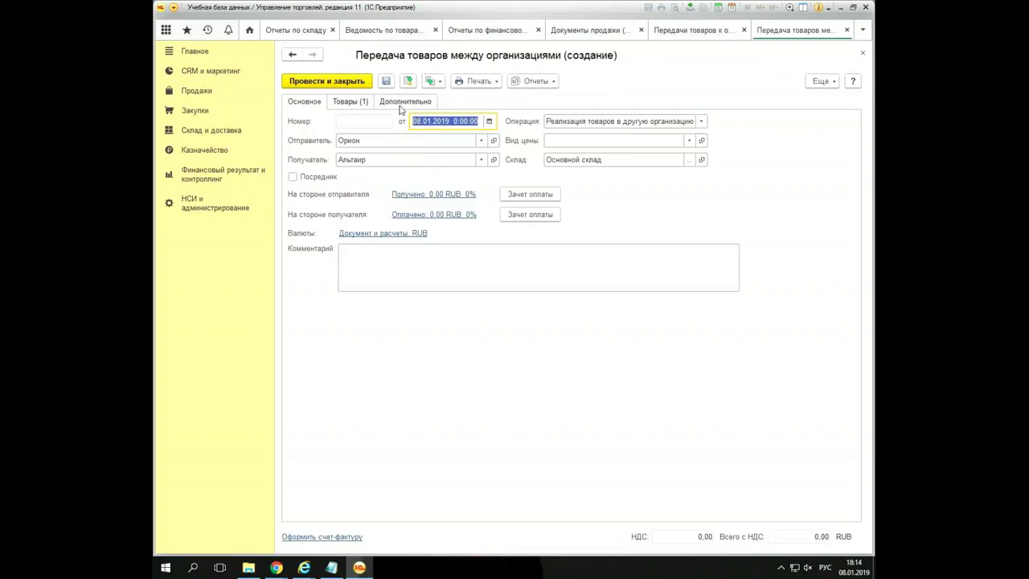
Set the price of Ксерокс to 700 in the transfer document's goods, and post and close the document.
click(347, 103)
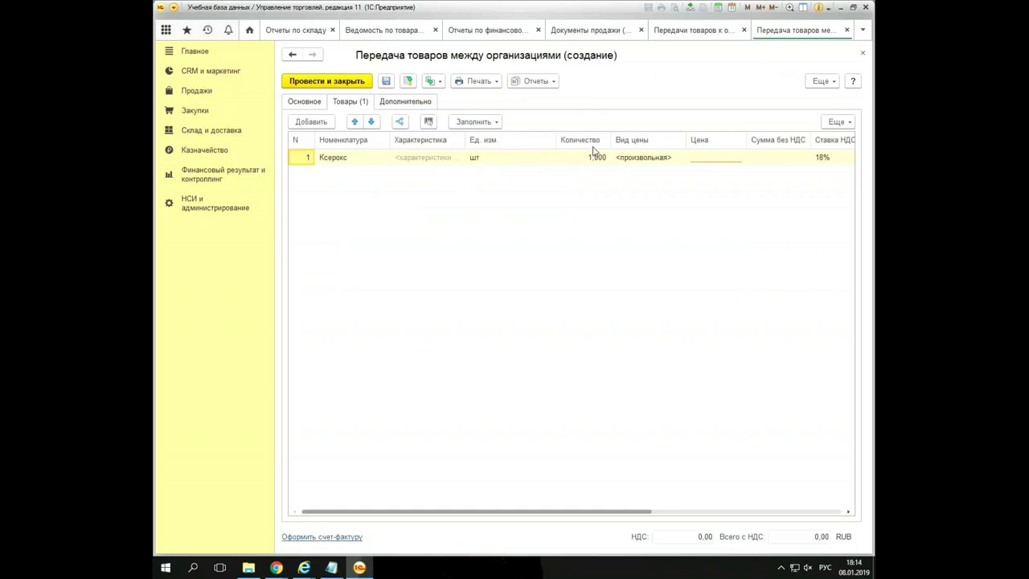
click(731, 161)
click(731, 163)
text(700)
key(Return)
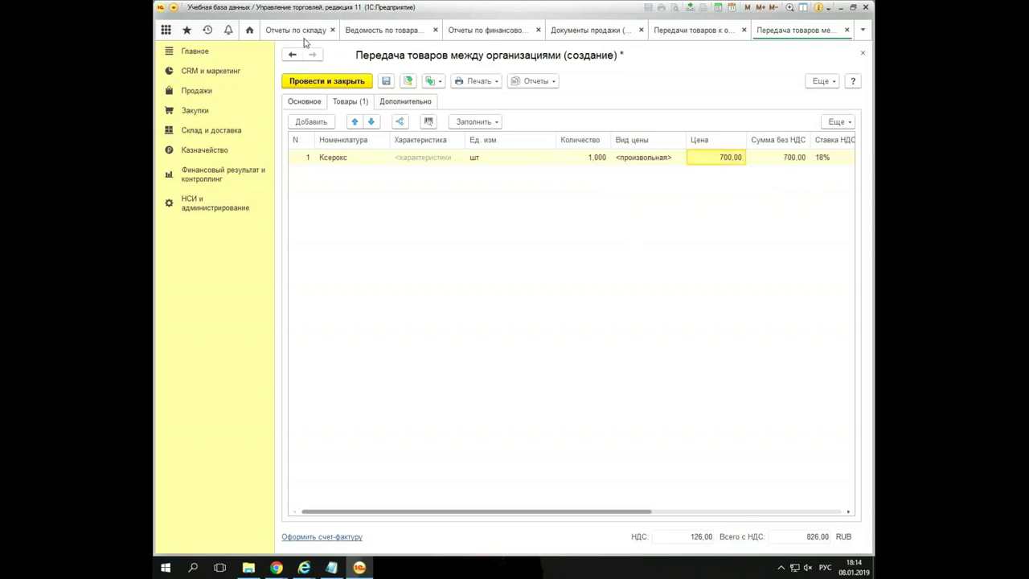
click(342, 78)
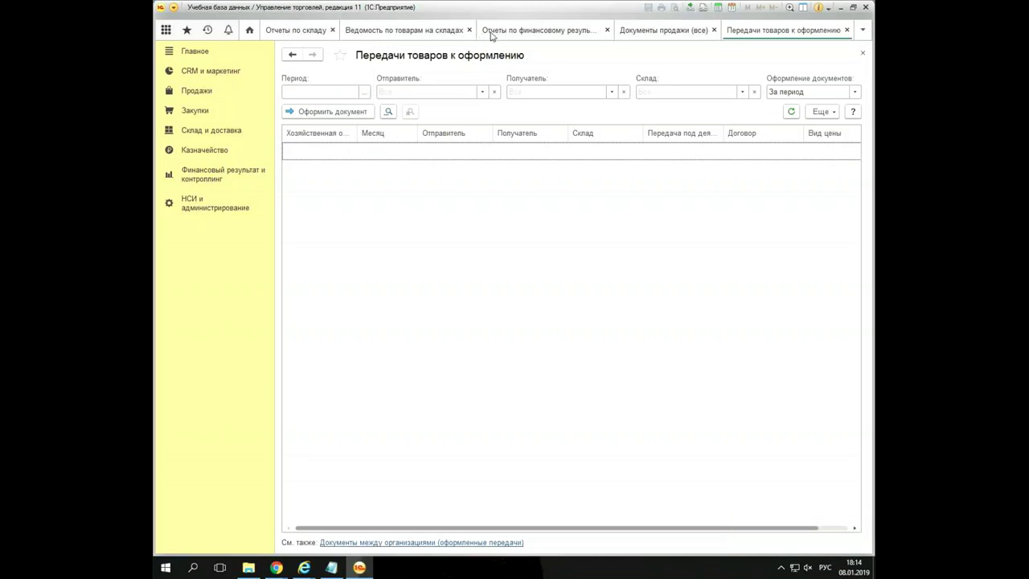
Open the goods transfer setting from owner Орион to seller Альтаир, examine its Вид цены field, and close the settings.
click(213, 175)
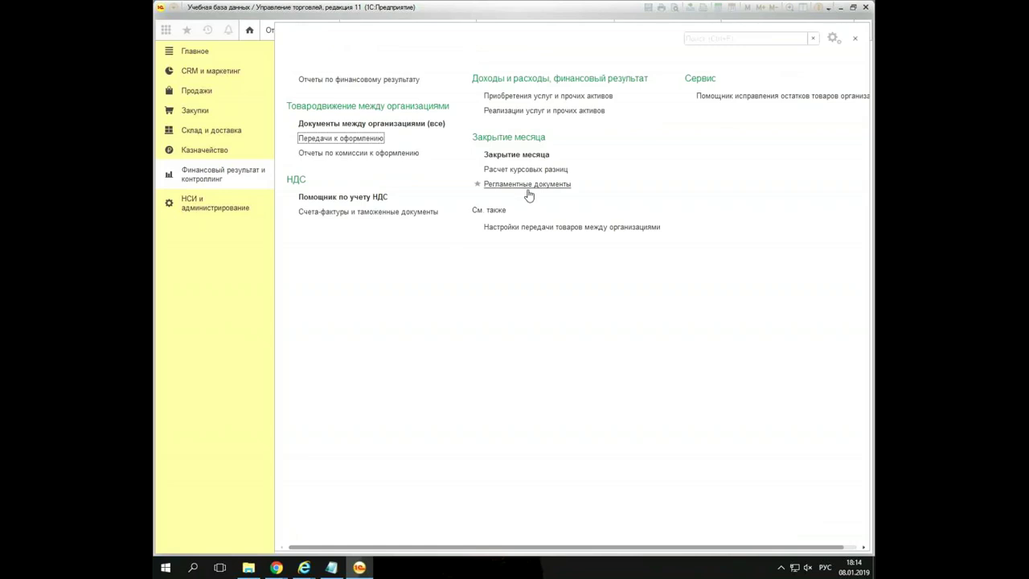
click(548, 228)
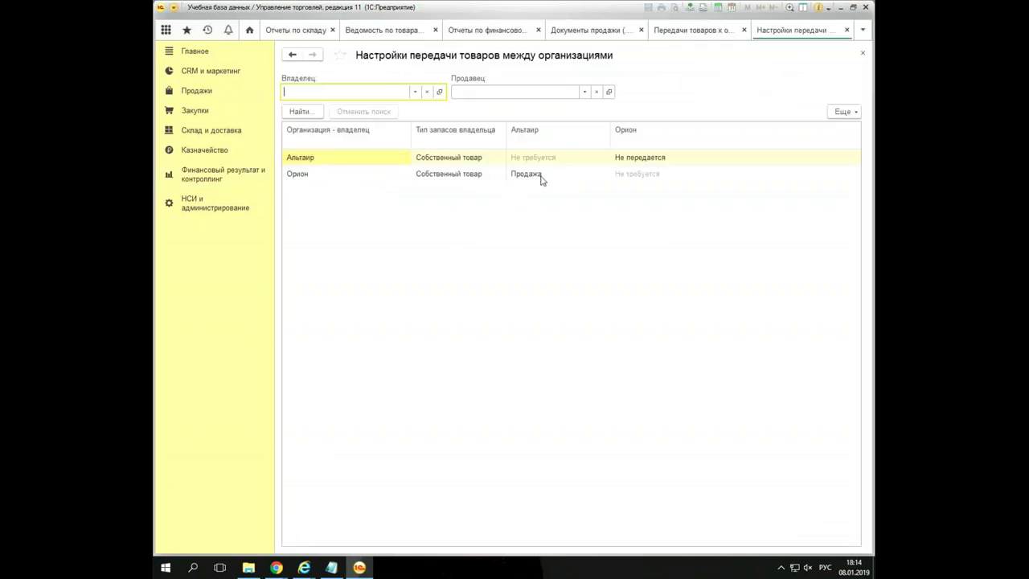
double_click(541, 178)
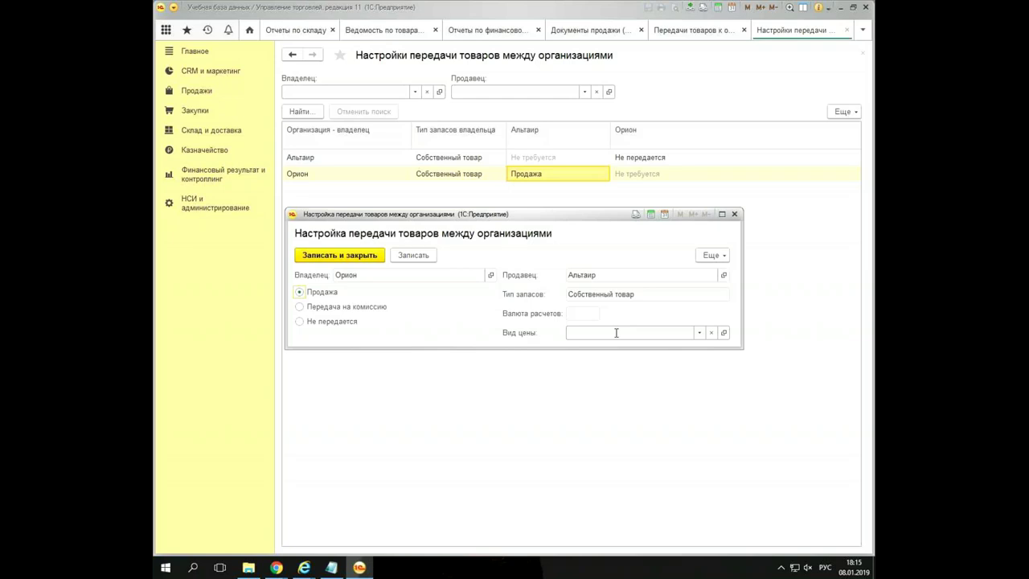
click(735, 214)
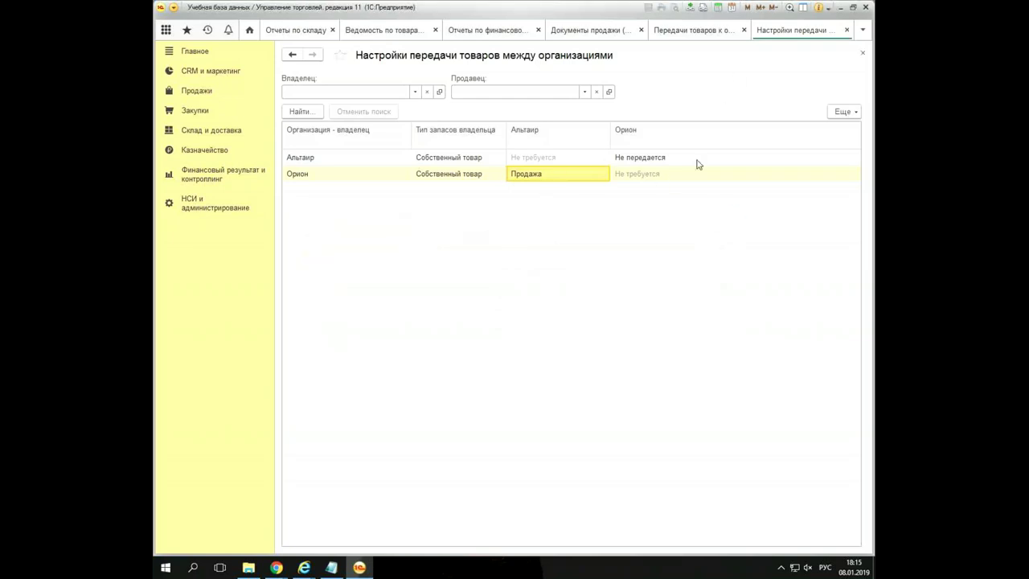
click(847, 30)
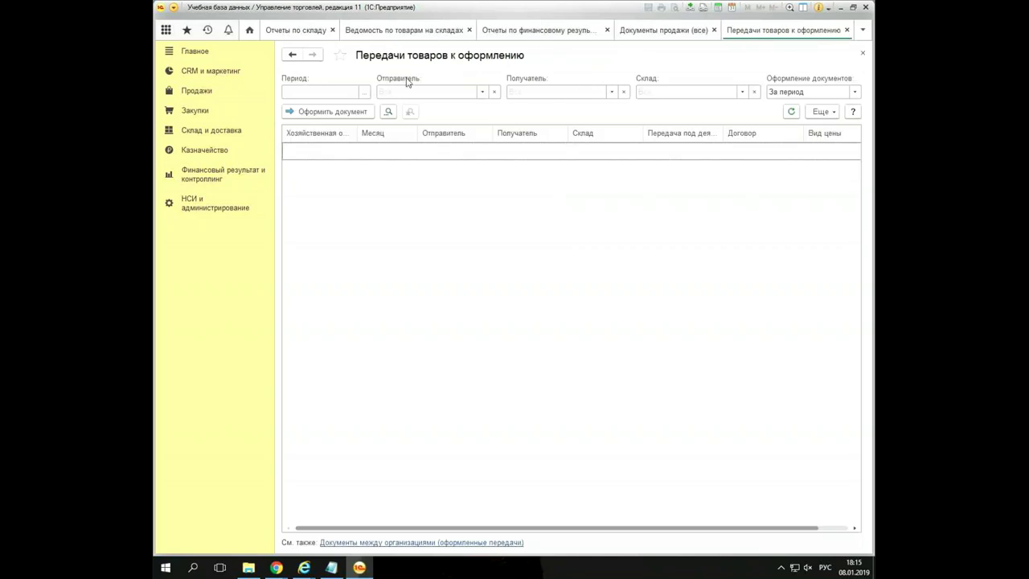
Start a new price type in the Виды цен directory and enable its use for При передаче между организациями.
click(202, 80)
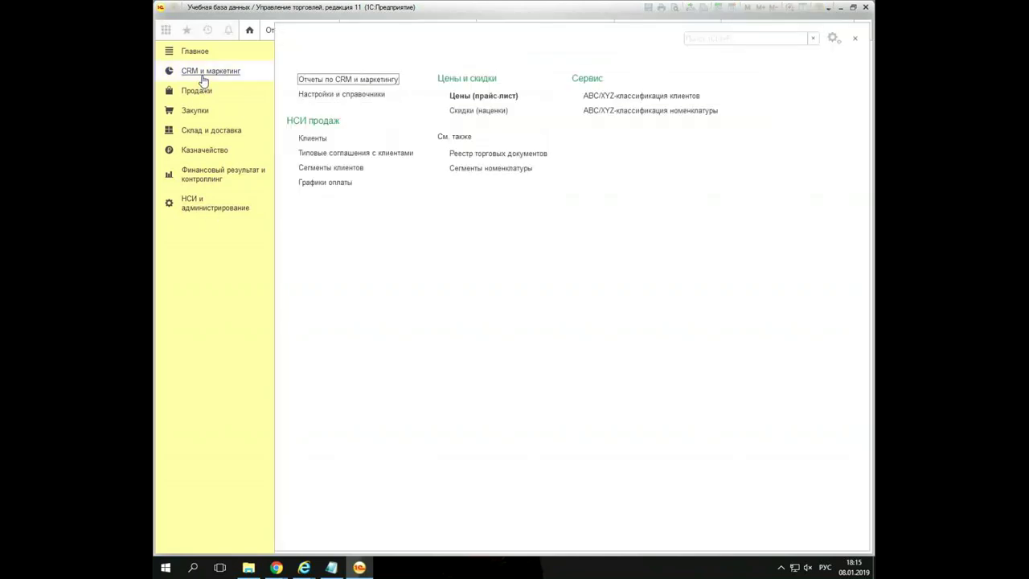
click(366, 96)
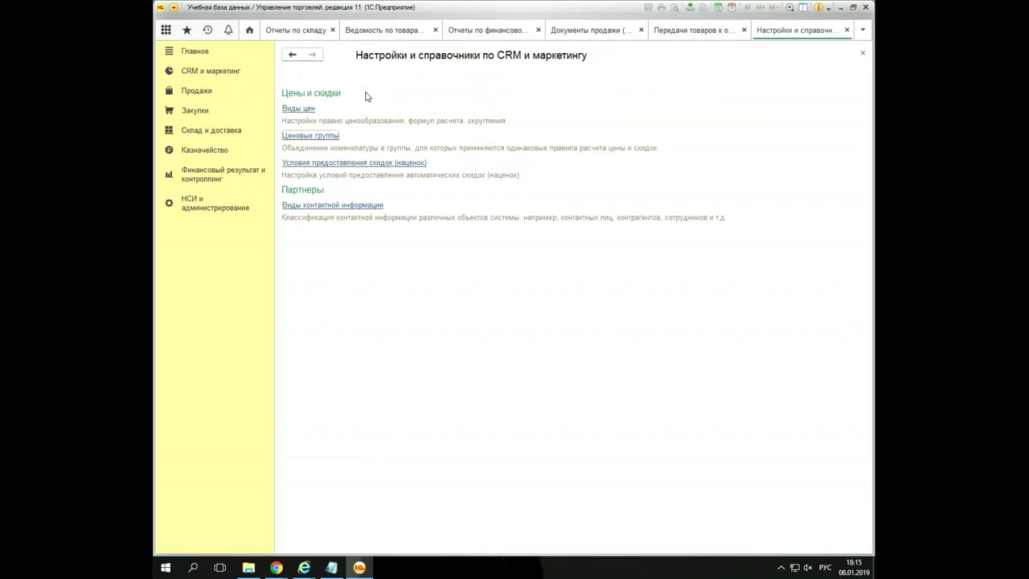
click(296, 109)
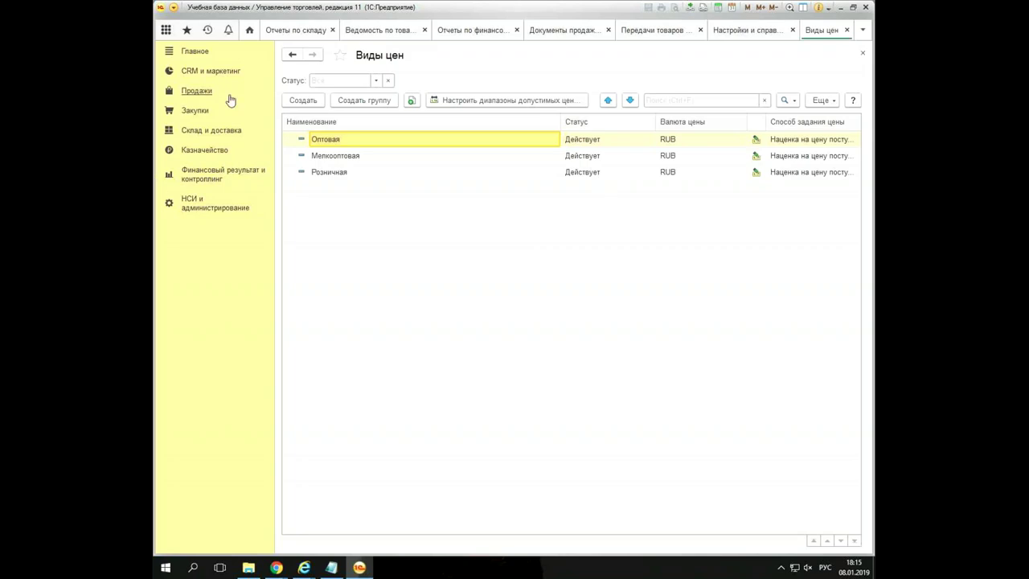
click(303, 99)
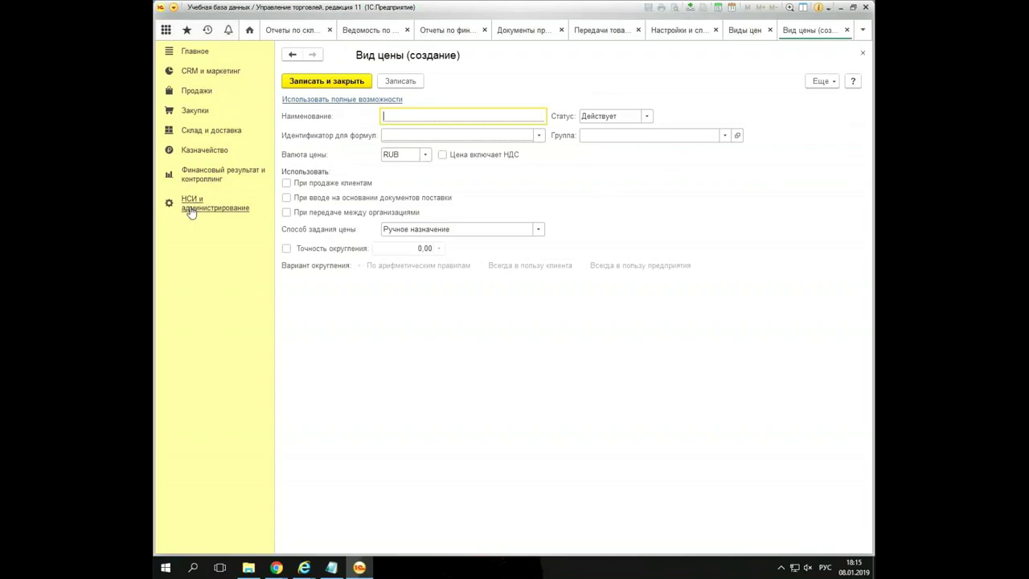
click(288, 213)
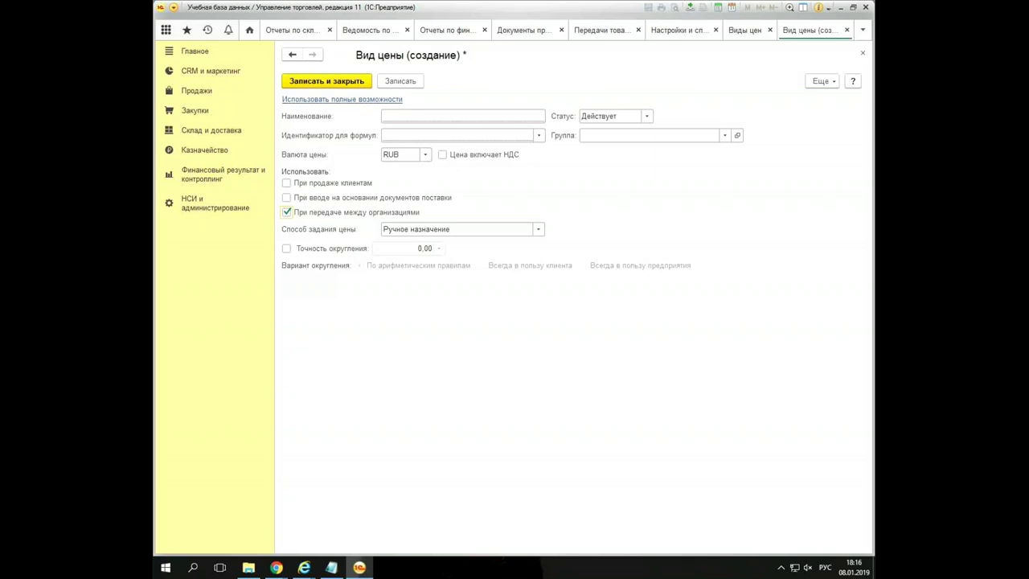
click(276, 568)
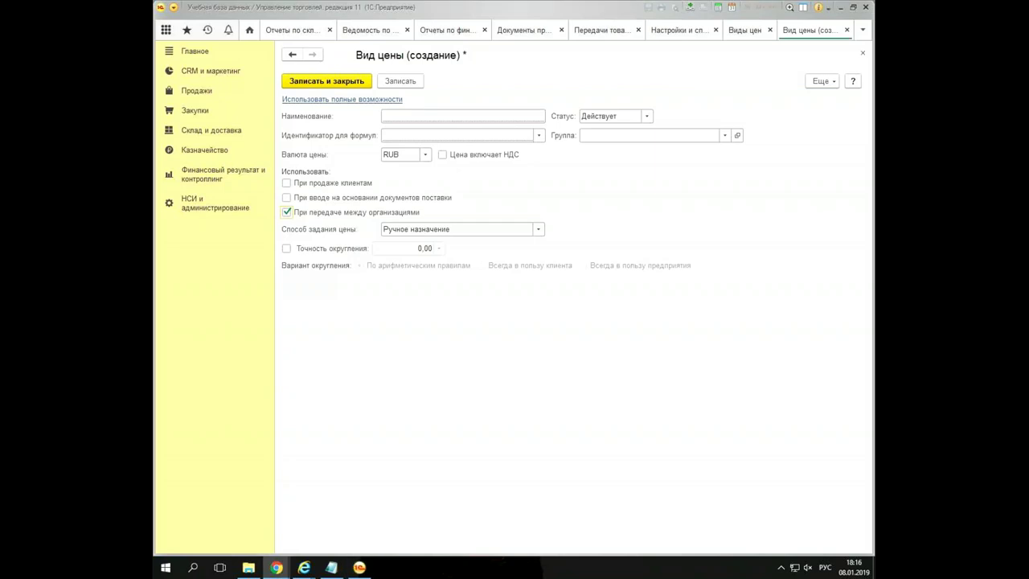